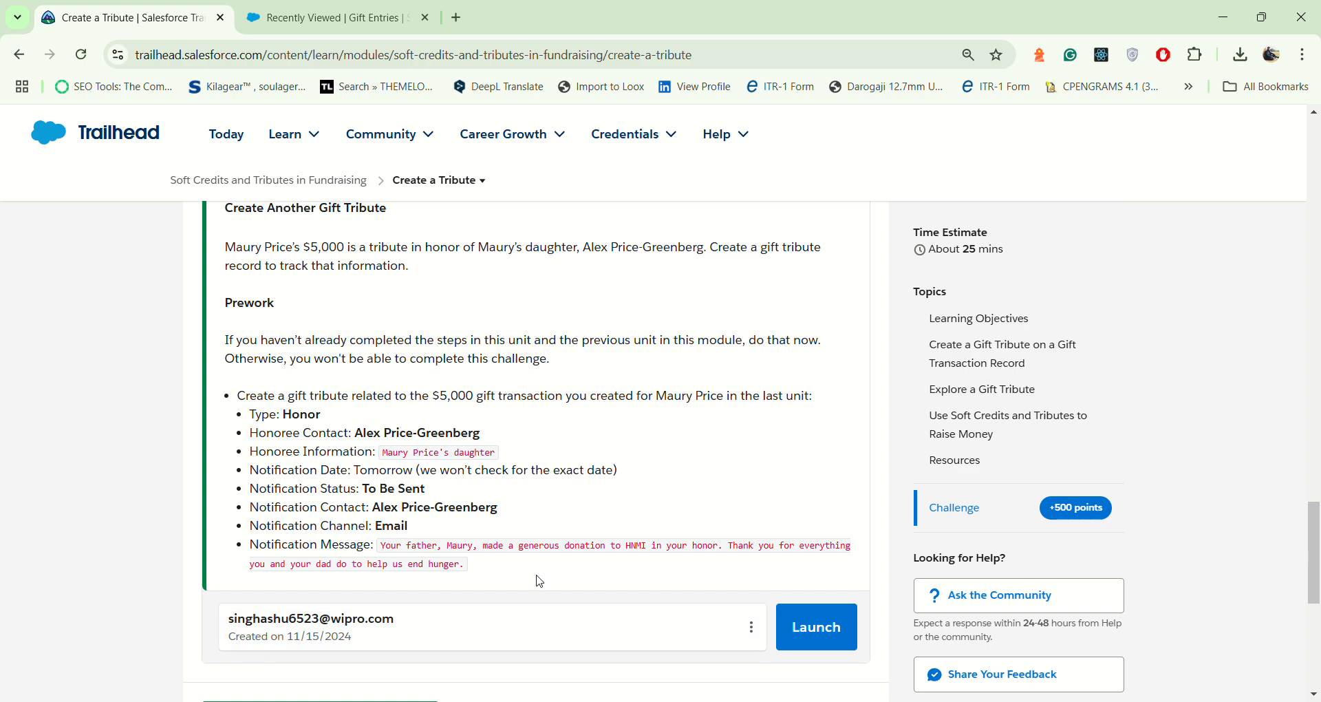
- Review the Create a Tribute challenge instructions and prework, and examine the details of gift entry GE-000000003
scroll(536, 550, up, 15)
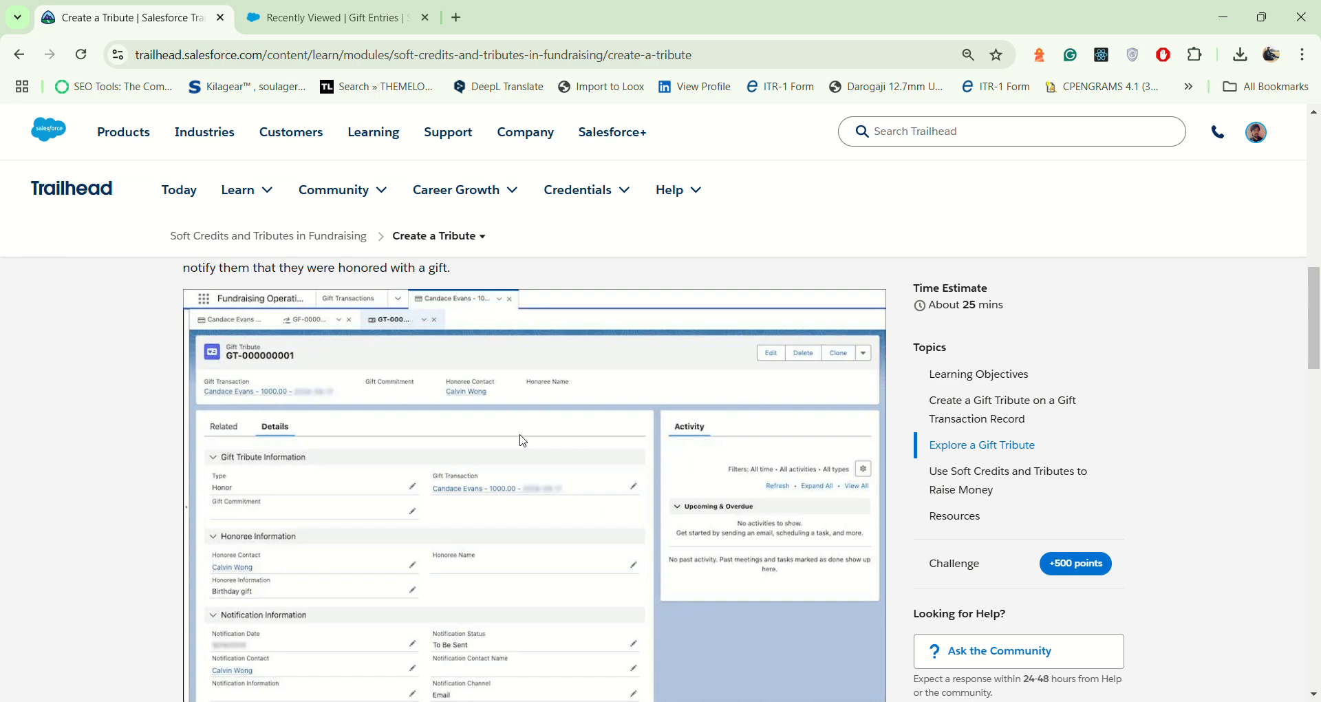
scroll(523, 441, down, 15)
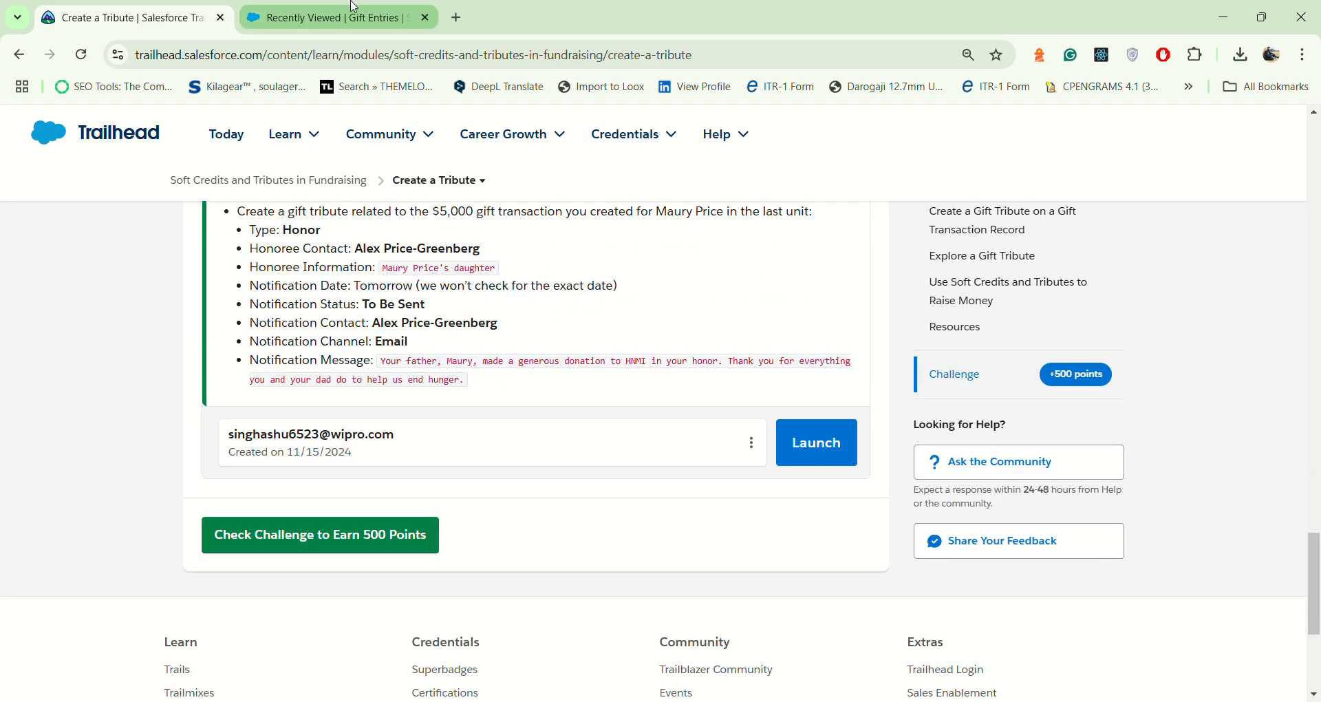
click(330, 18)
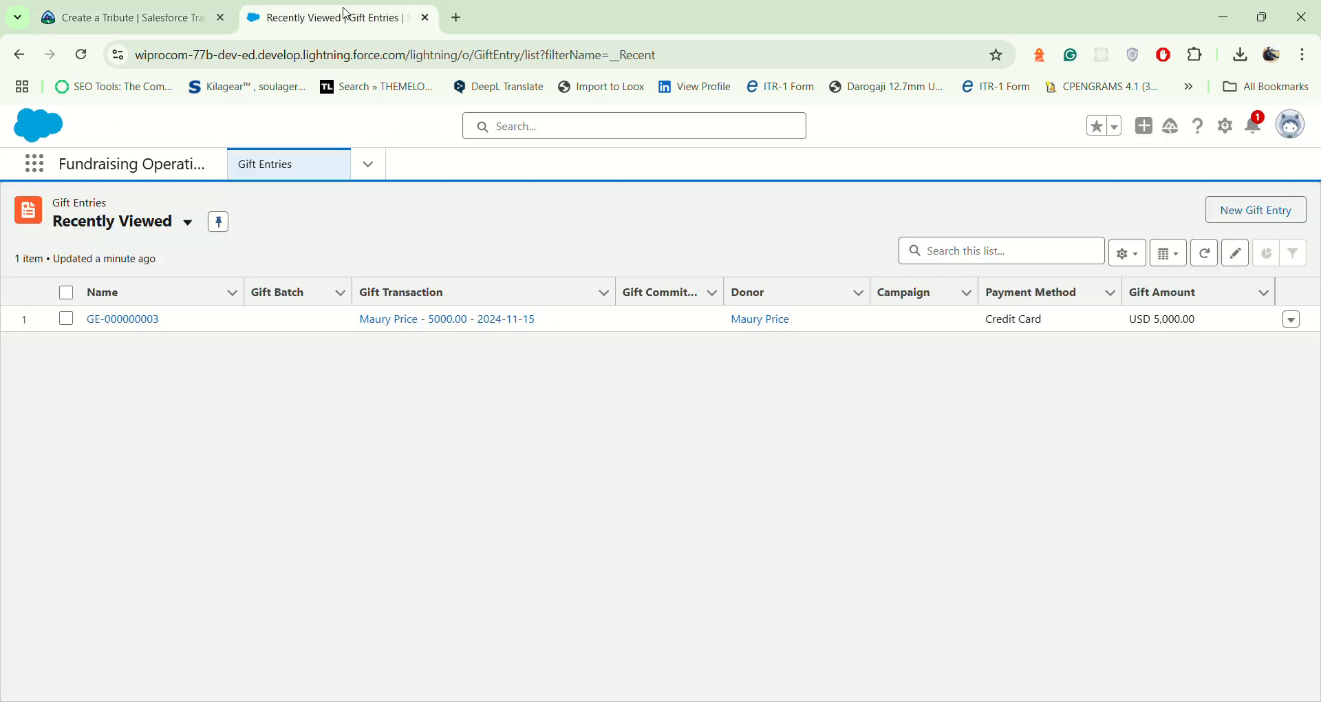
click(121, 321)
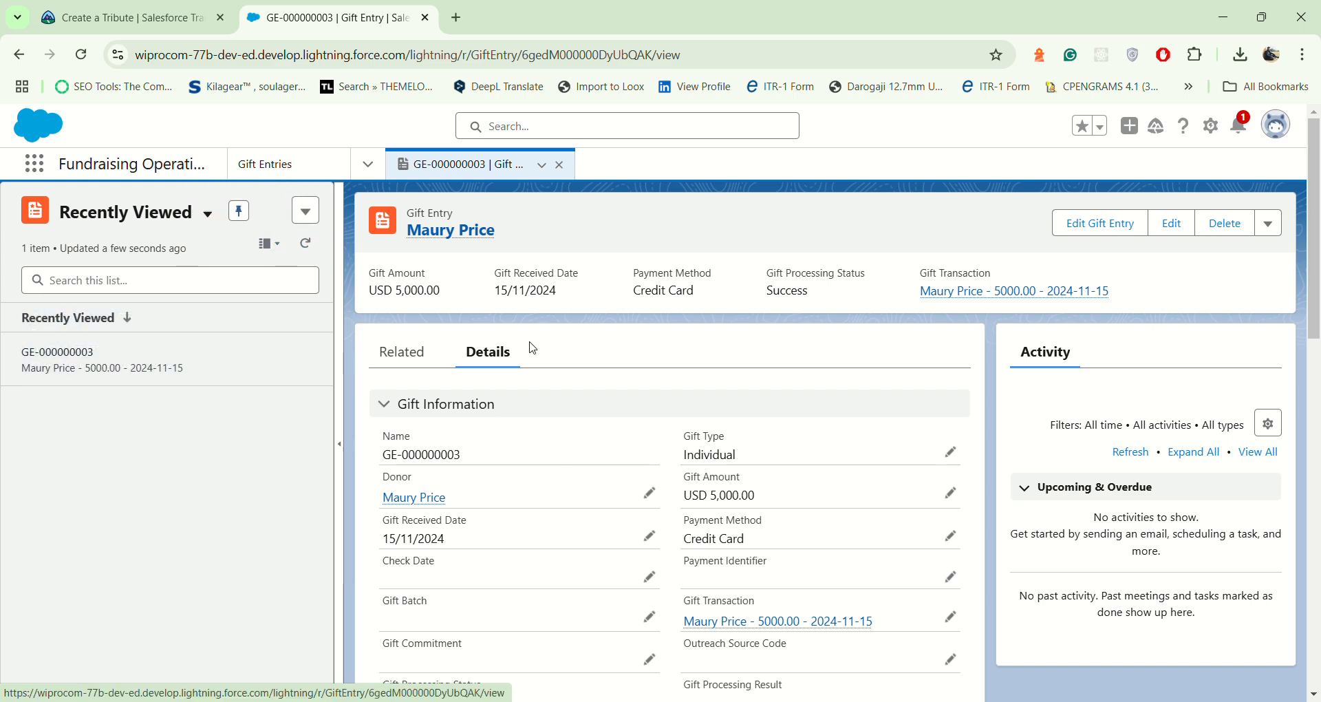
scroll(582, 443, down, 3)
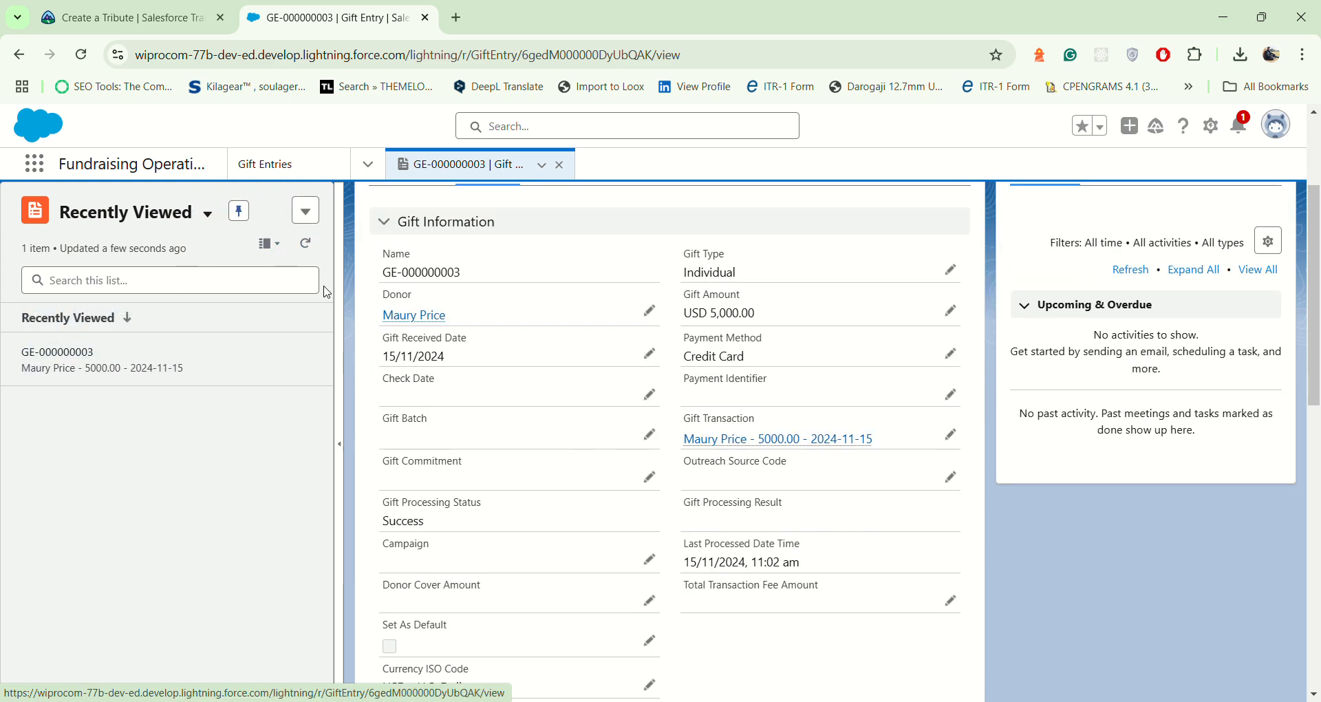
click(133, 7)
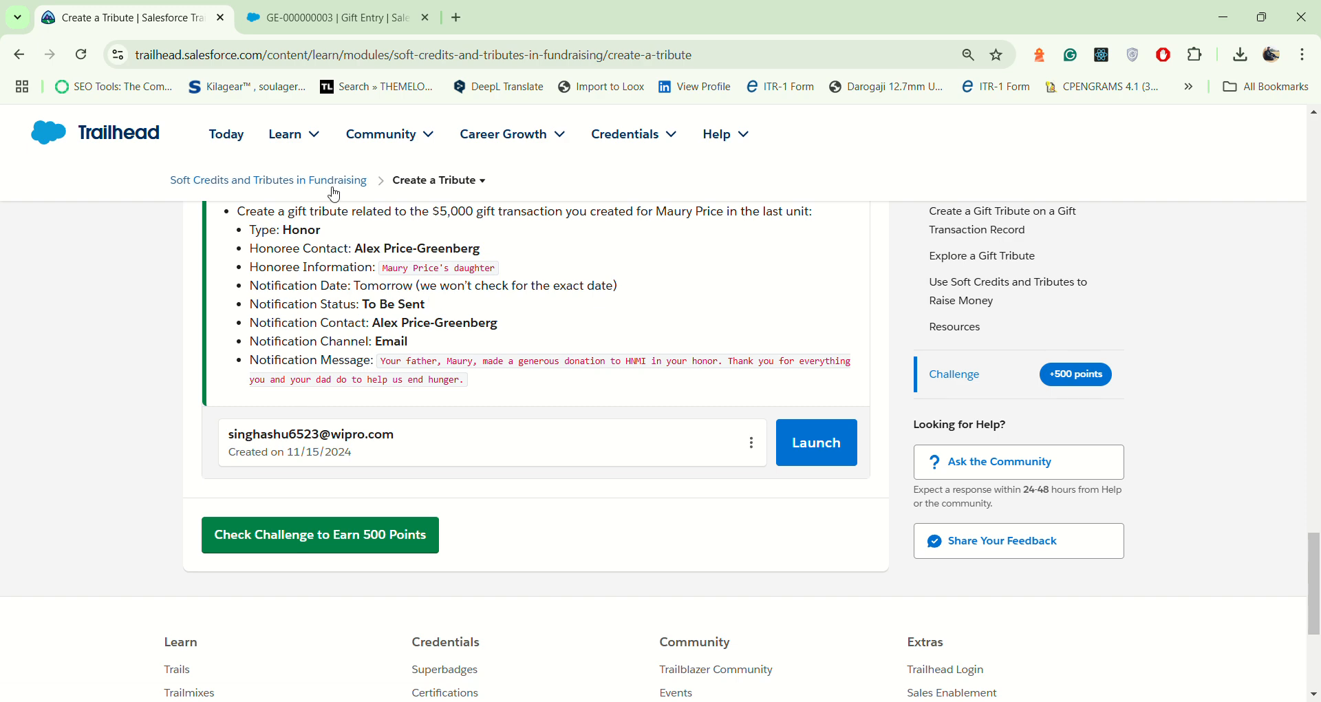
click(330, 18)
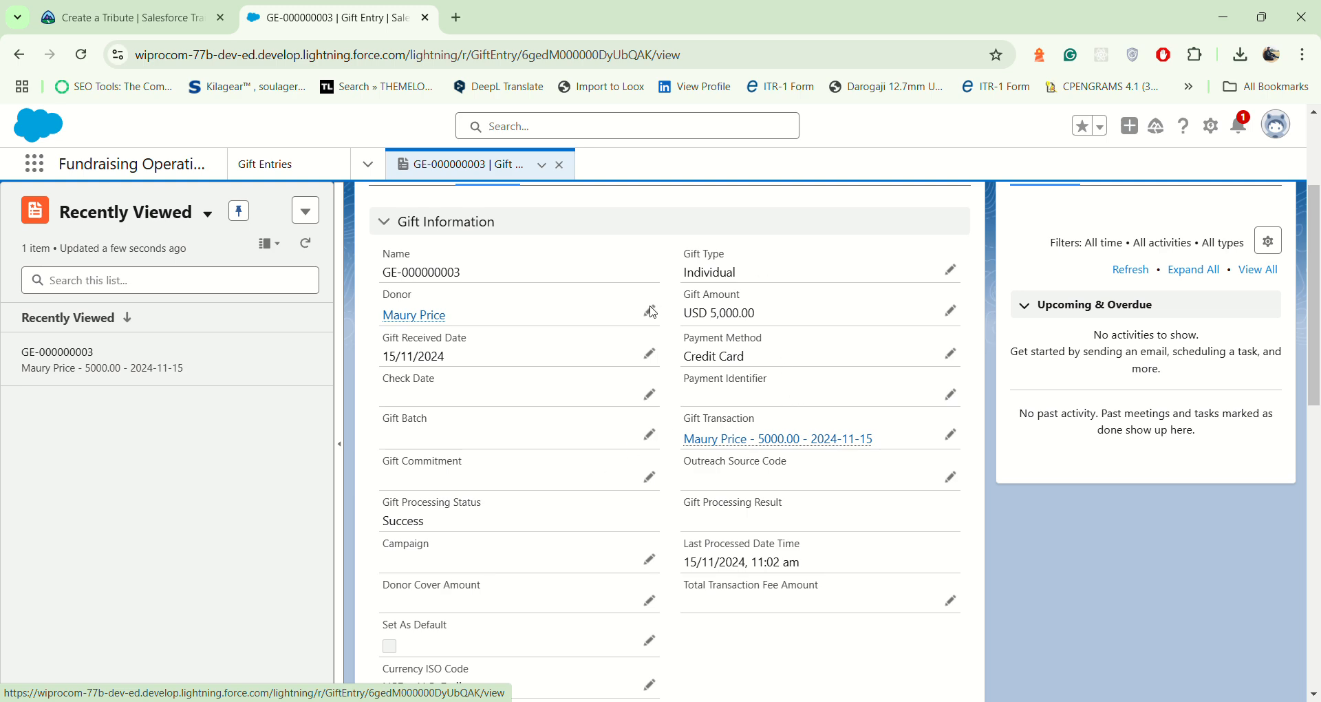
scroll(610, 462, down, 2)
scroll(612, 467, down, 3)
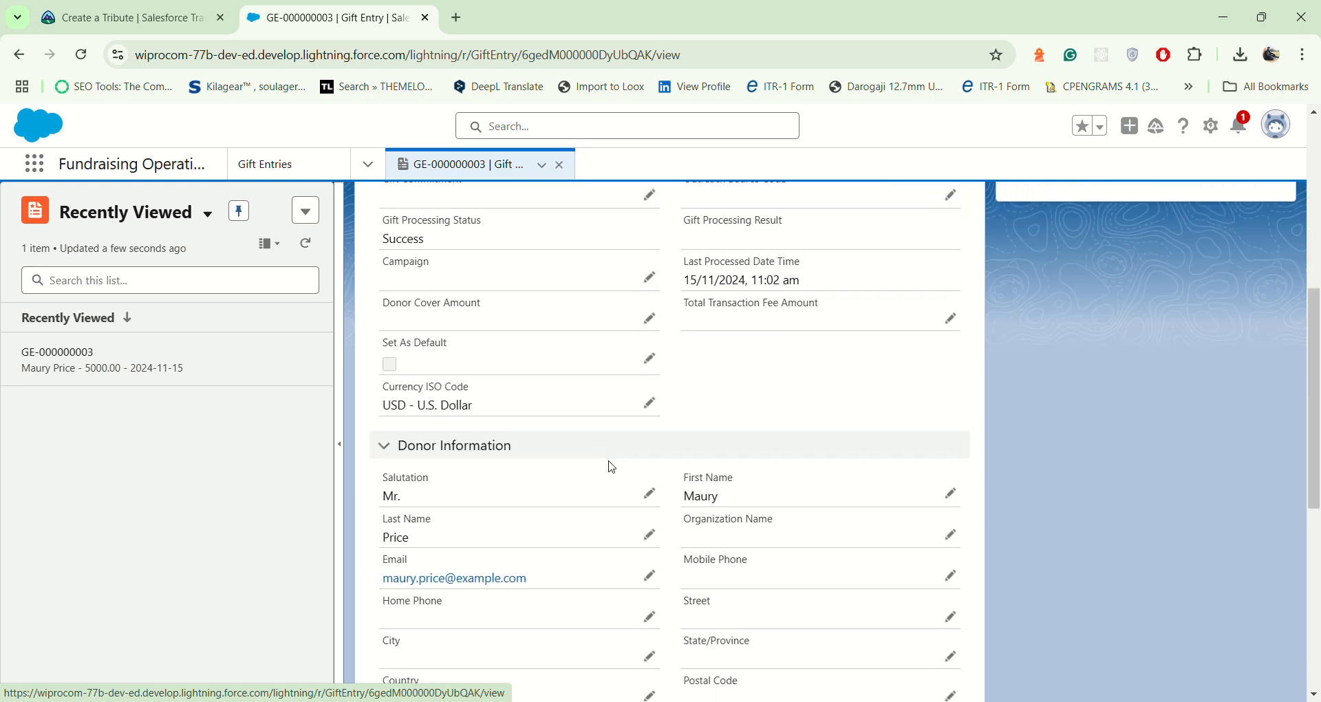
scroll(612, 467, up, 1)
scroll(612, 467, down, 1)
scroll(612, 467, up, 3)
scroll(612, 466, up, 2)
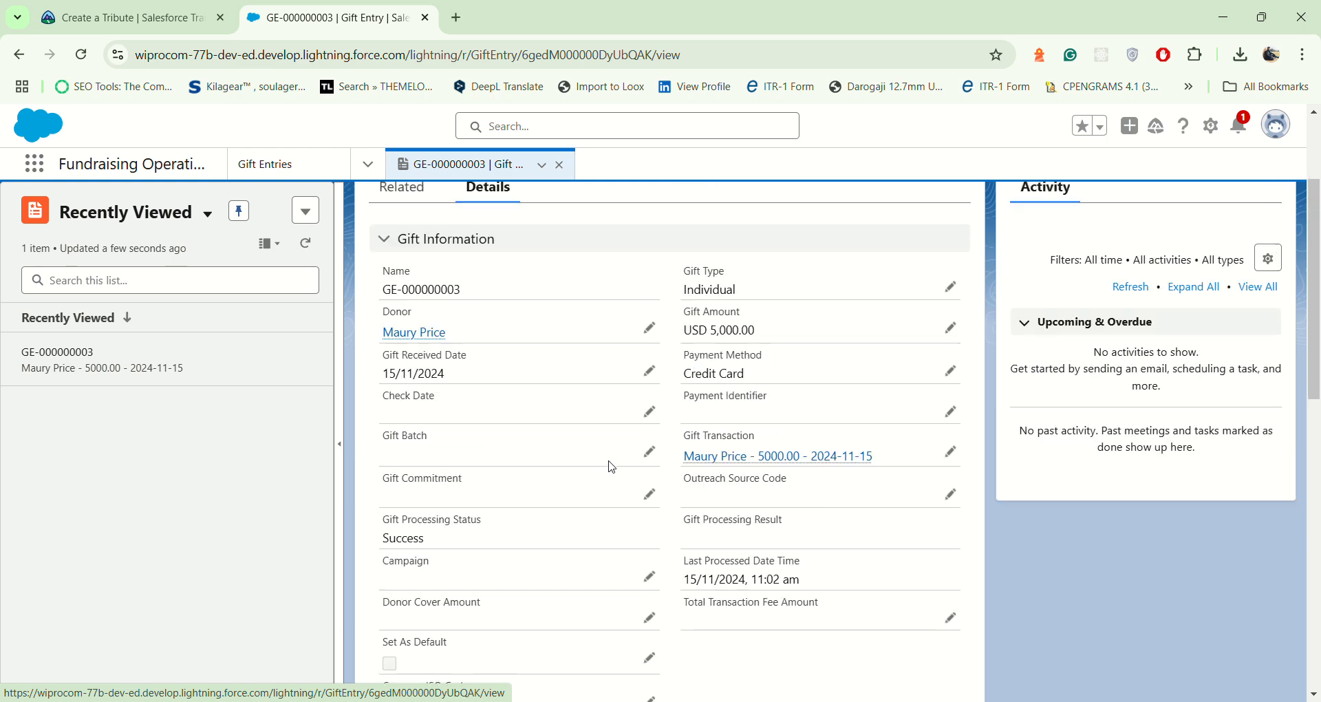
scroll(671, 543, up, 3)
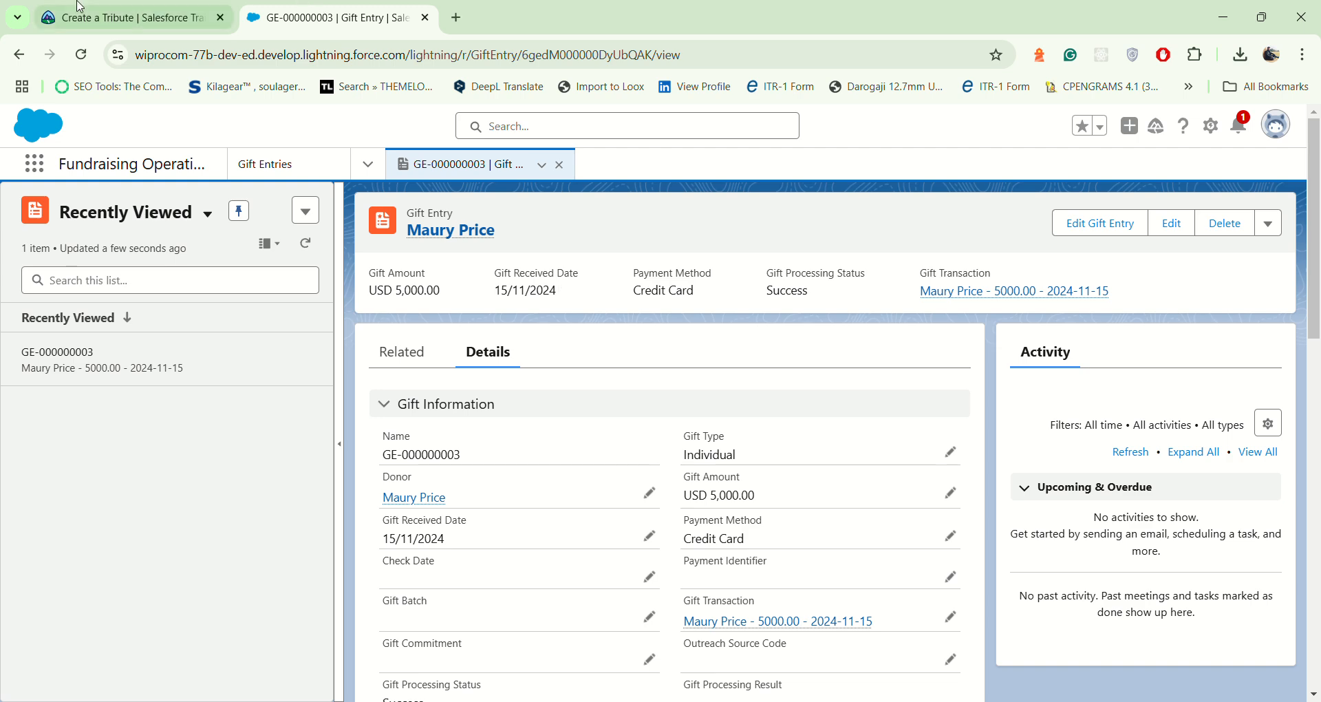
click(172, 15)
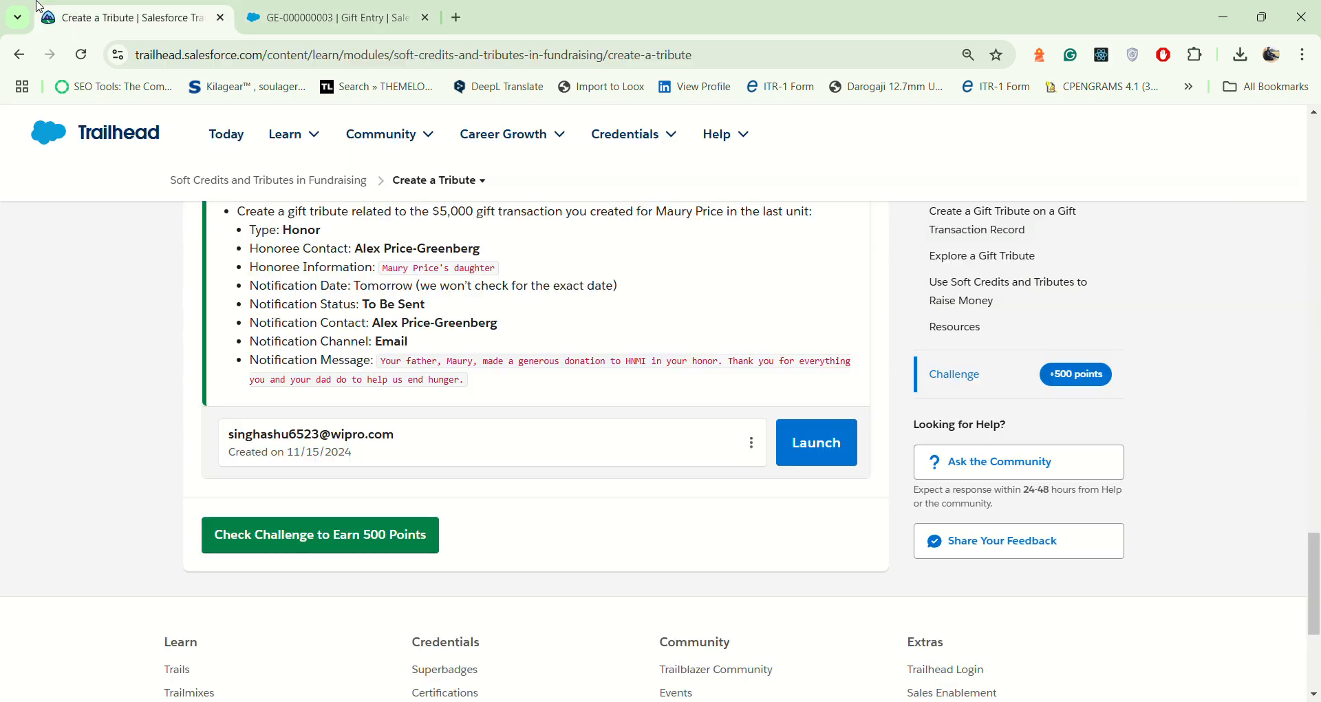
click(276, 8)
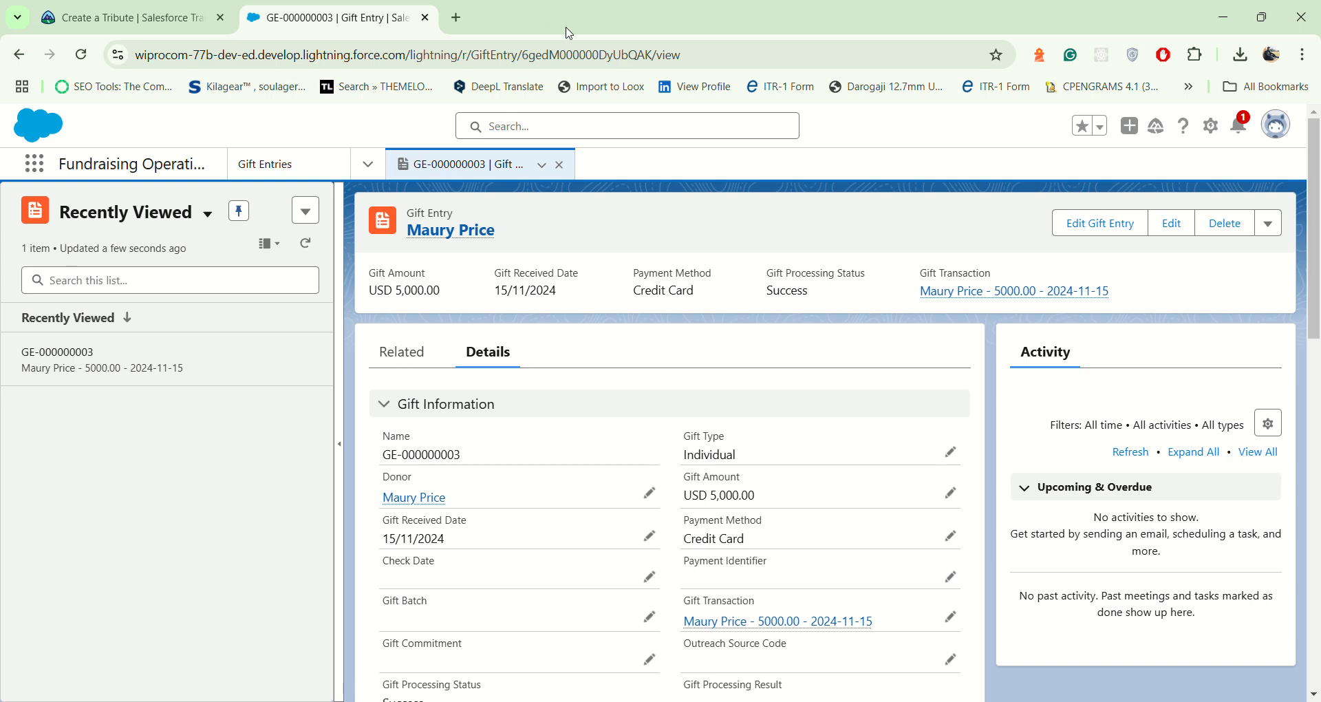
key(alt+Tab)
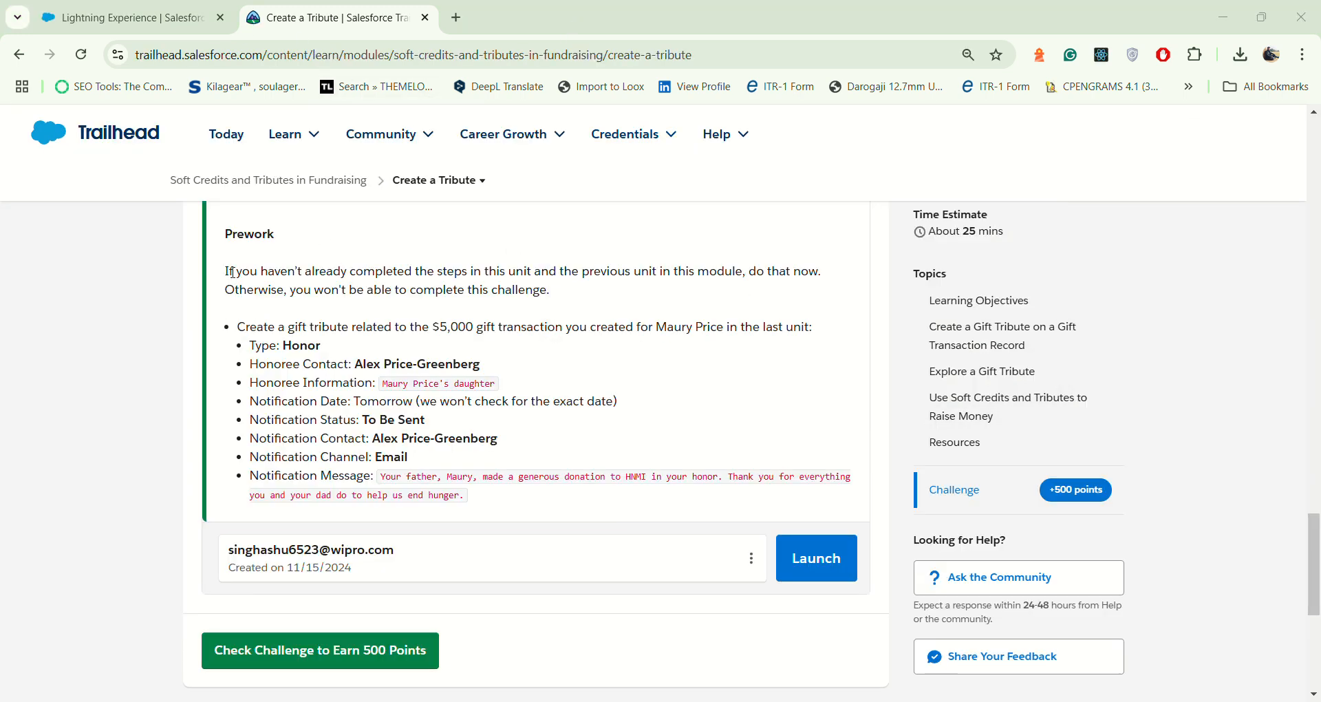
drag(228, 269, 550, 291)
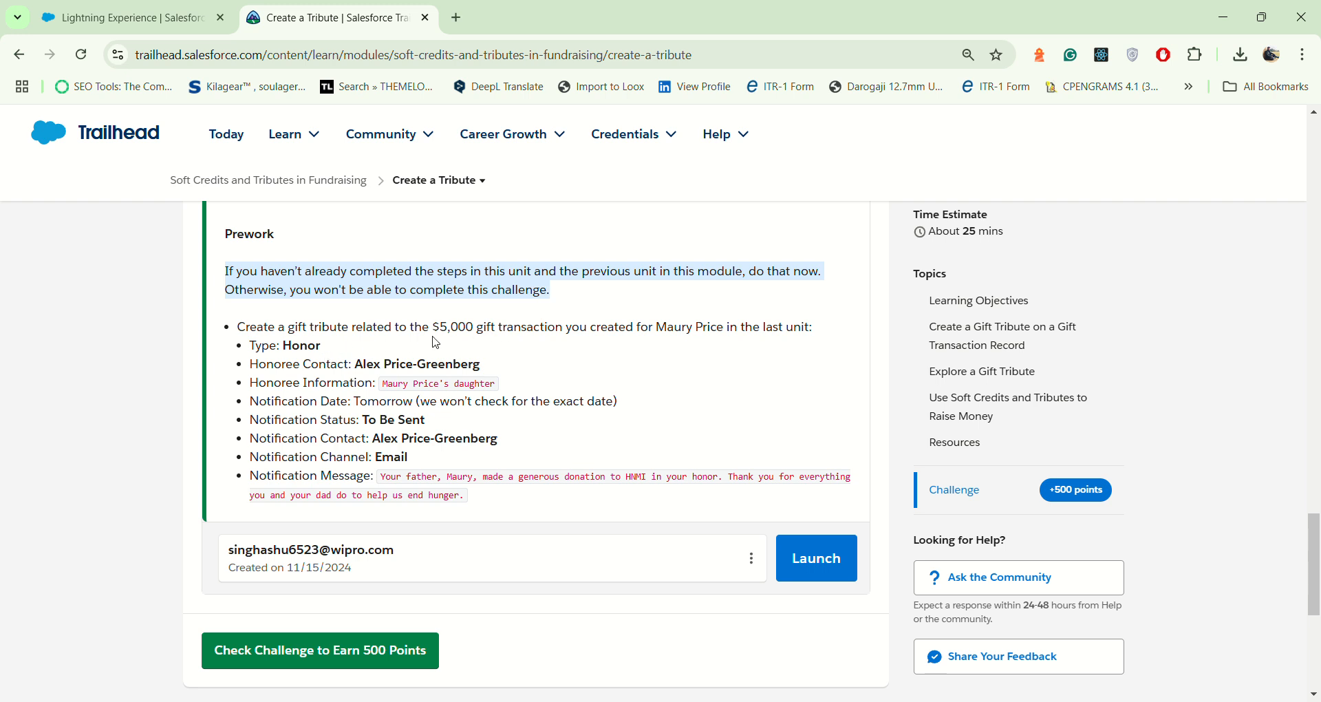
- Switch to Salesforce and open the donor's 5,000.00 gift transaction from the recently viewed Gift Transactions
click(199, 12)
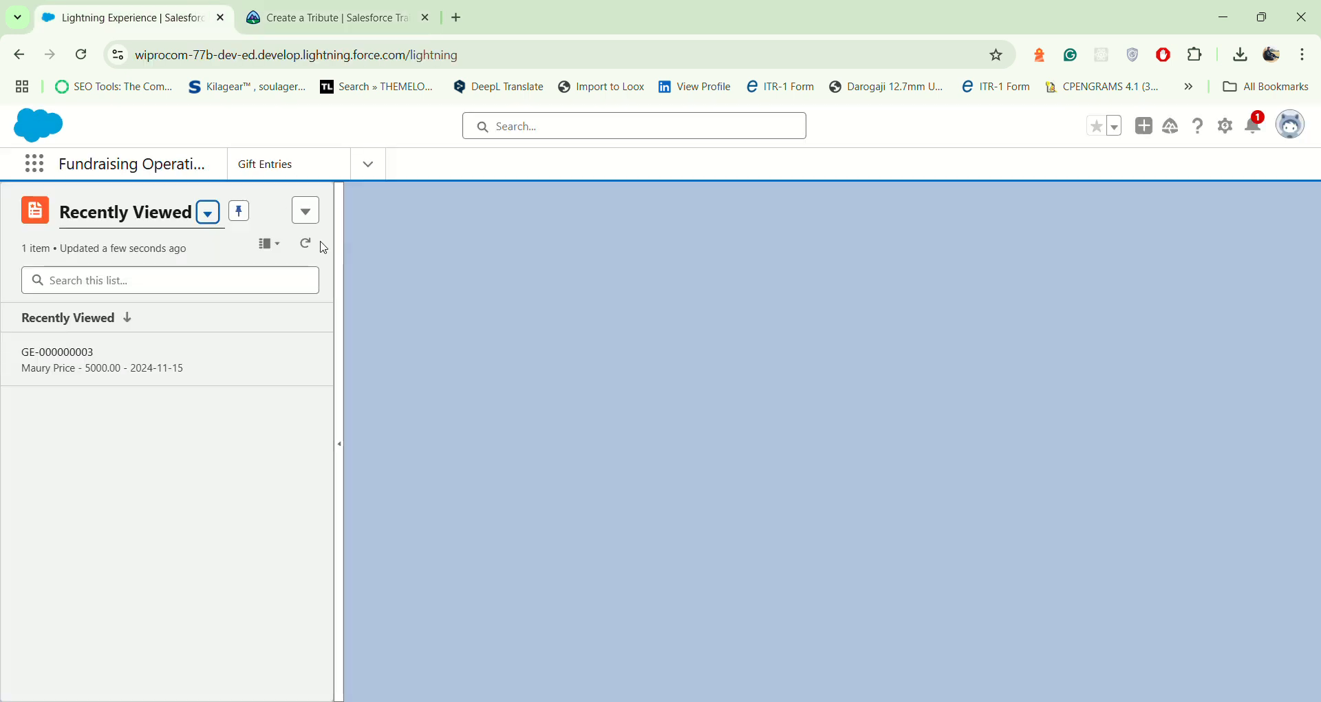
click(369, 165)
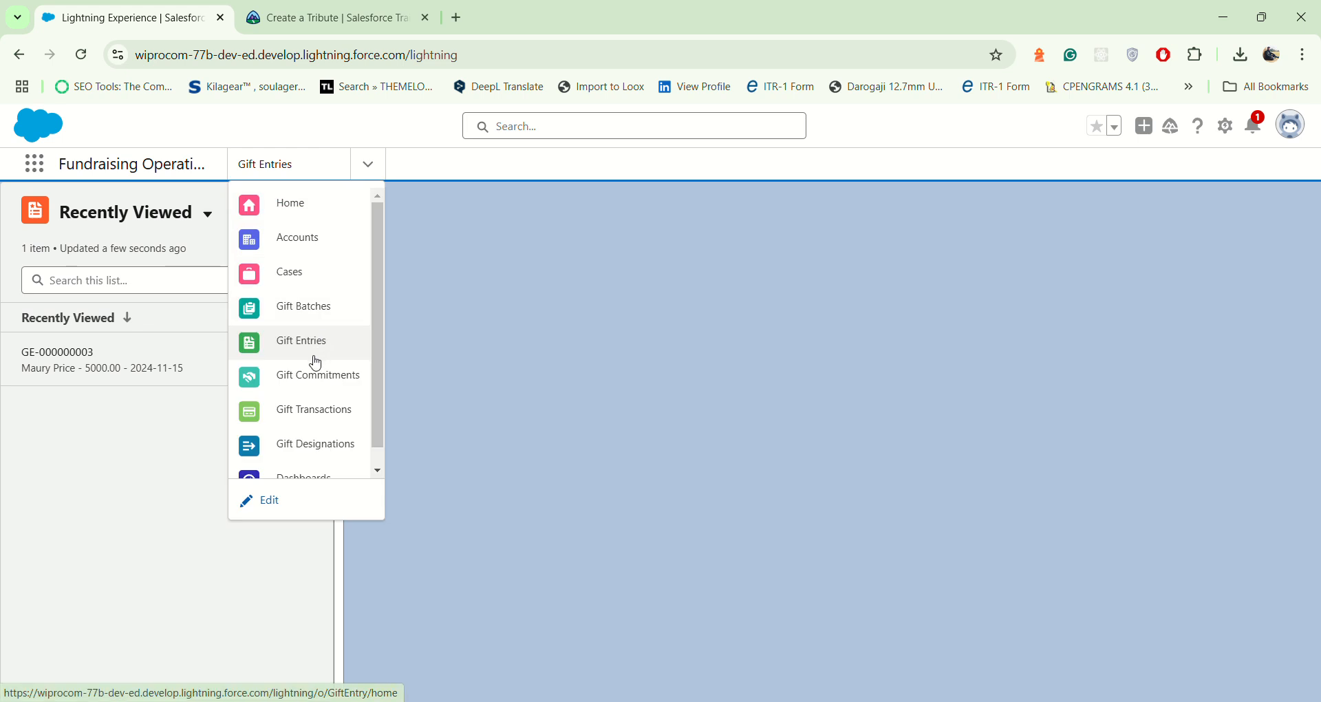
click(342, 413)
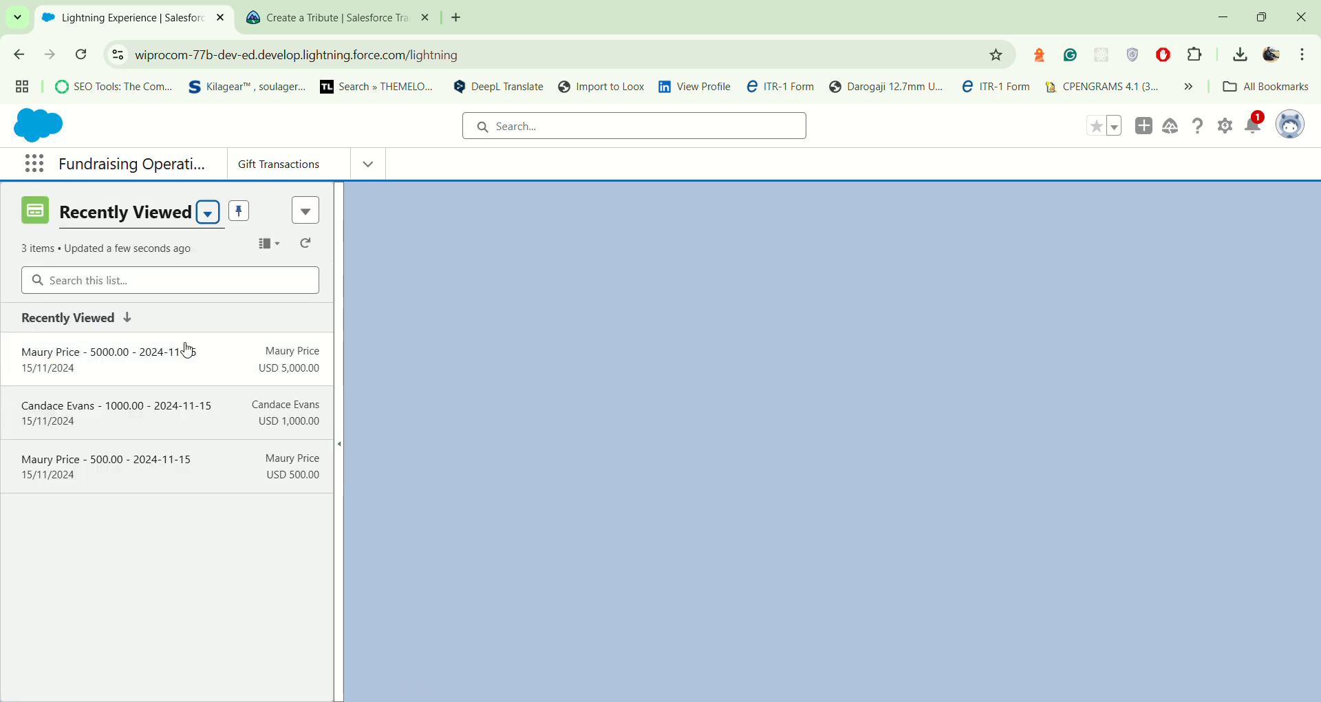
click(176, 371)
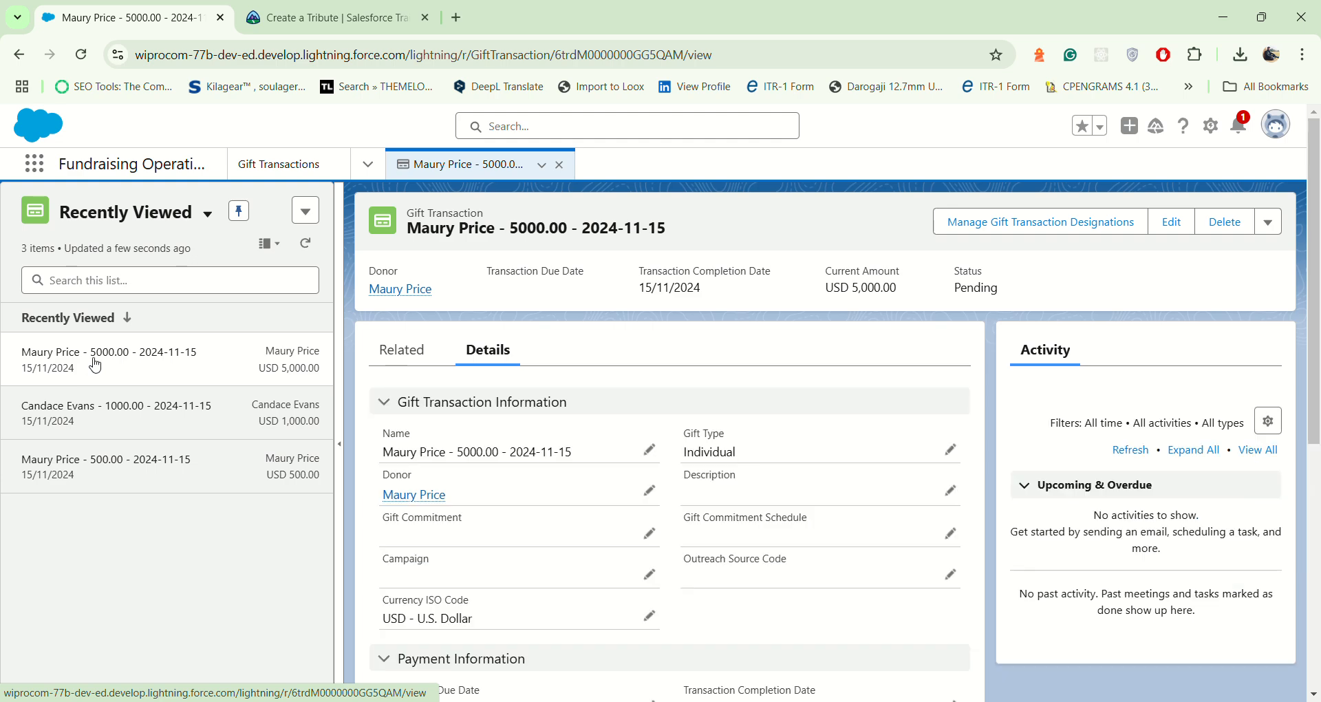
- Start a new gift tribute from the gift transaction's related records and set its type to Honor
click(404, 350)
scroll(613, 431, down, 1)
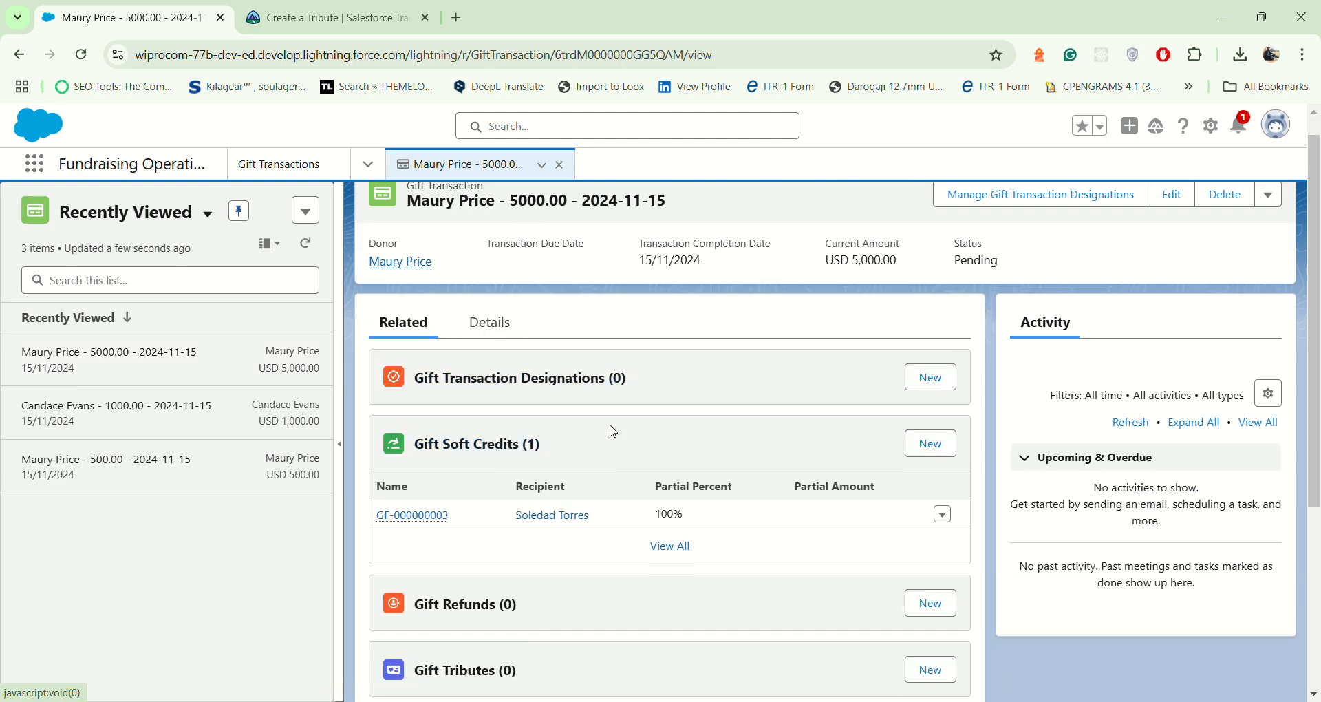
scroll(613, 432, down, 1)
scroll(472, 516, down, 1)
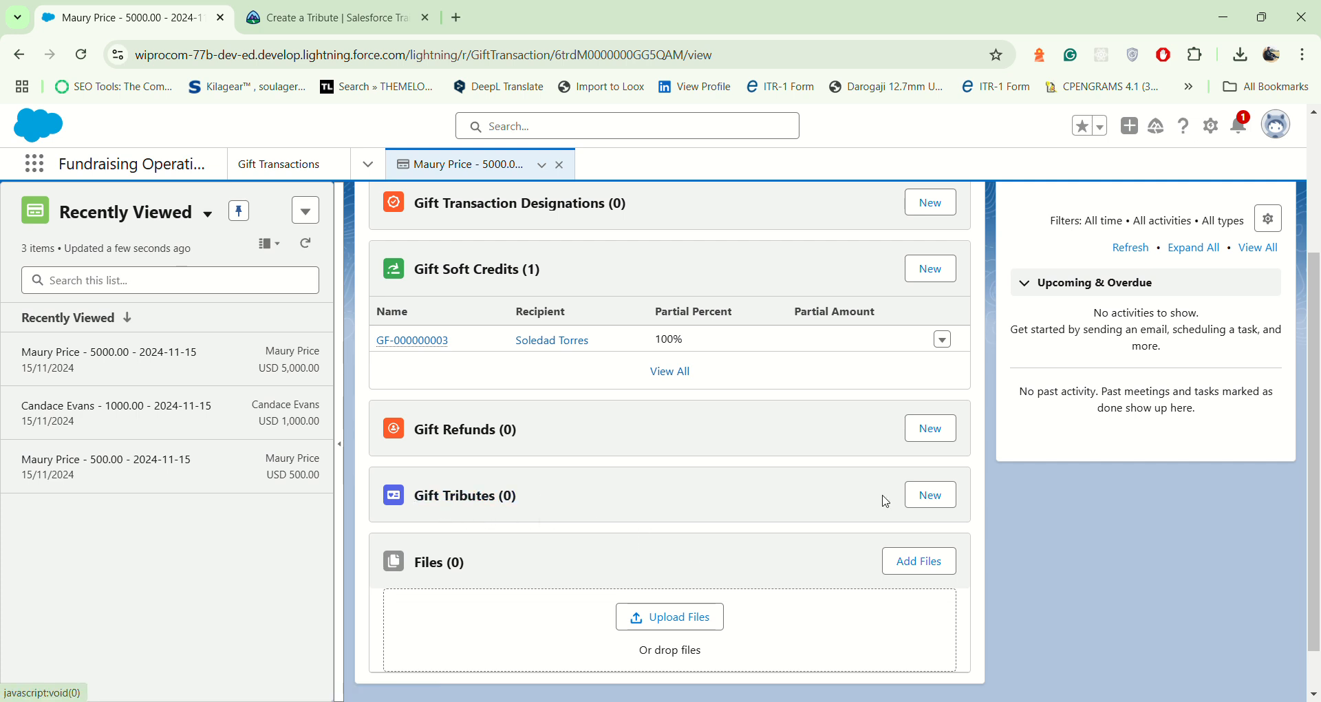
click(929, 497)
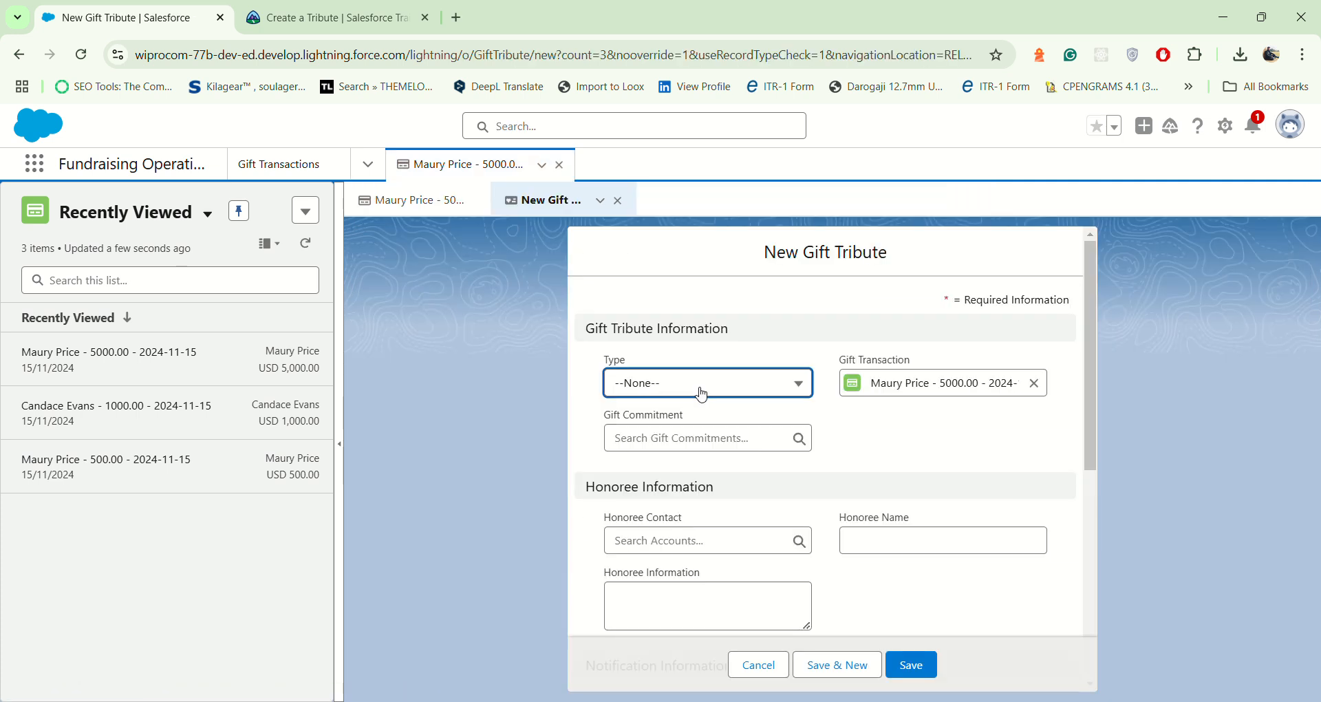
click(698, 387)
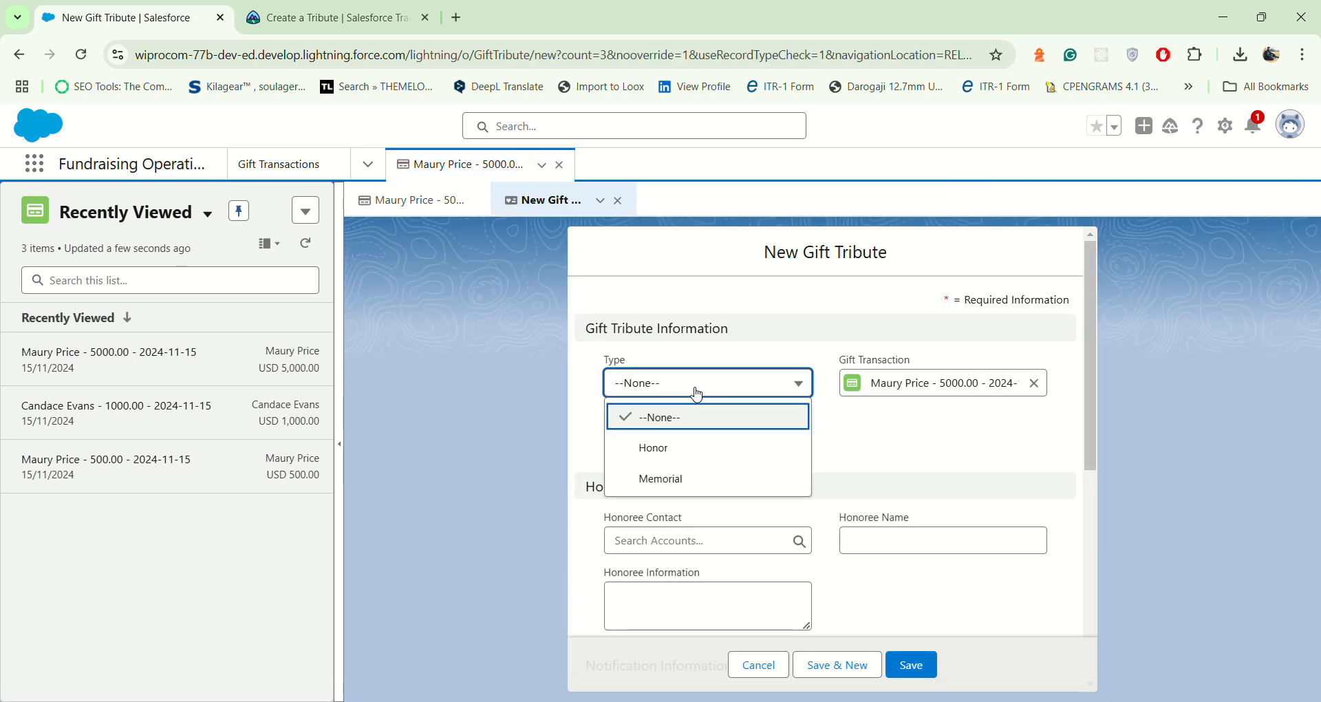
click(653, 448)
- Copy the honoree contact's name from the Trailhead challenge instructions and return to the New Gift Tribute form
click(295, 6)
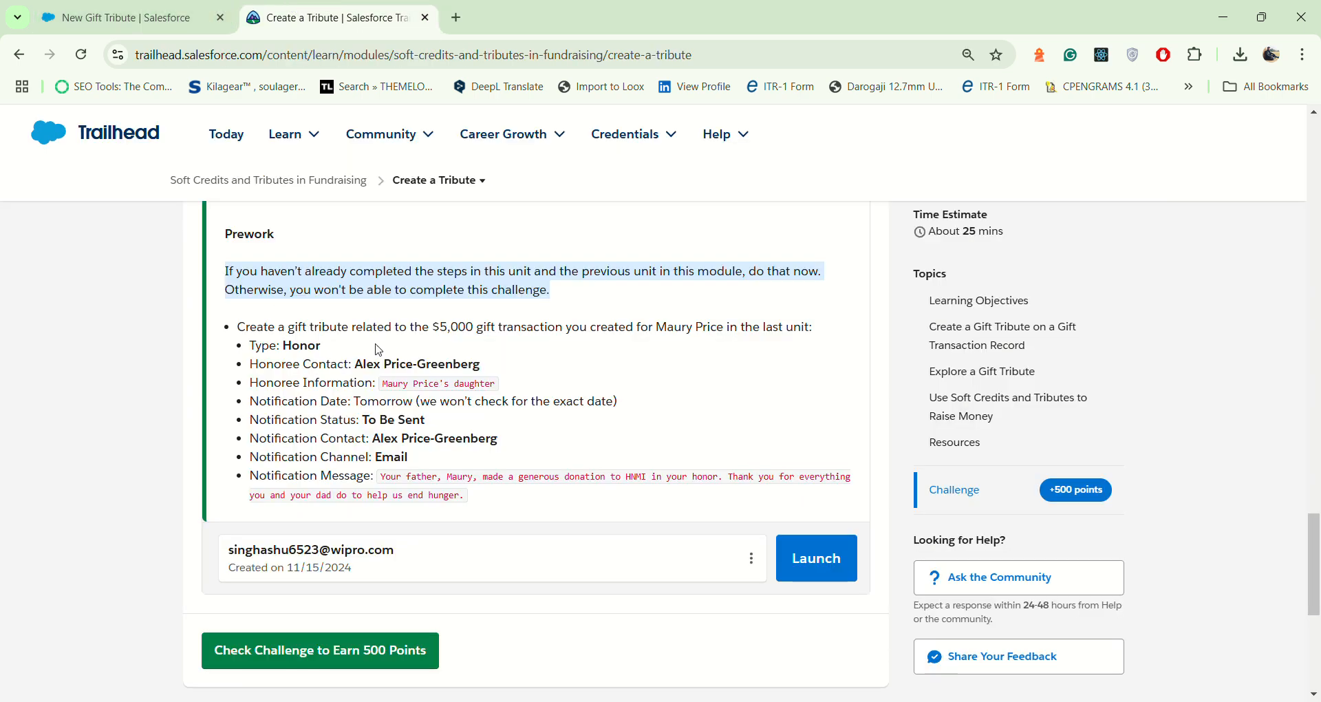
drag(356, 363, 505, 368)
key(ctrl+c)
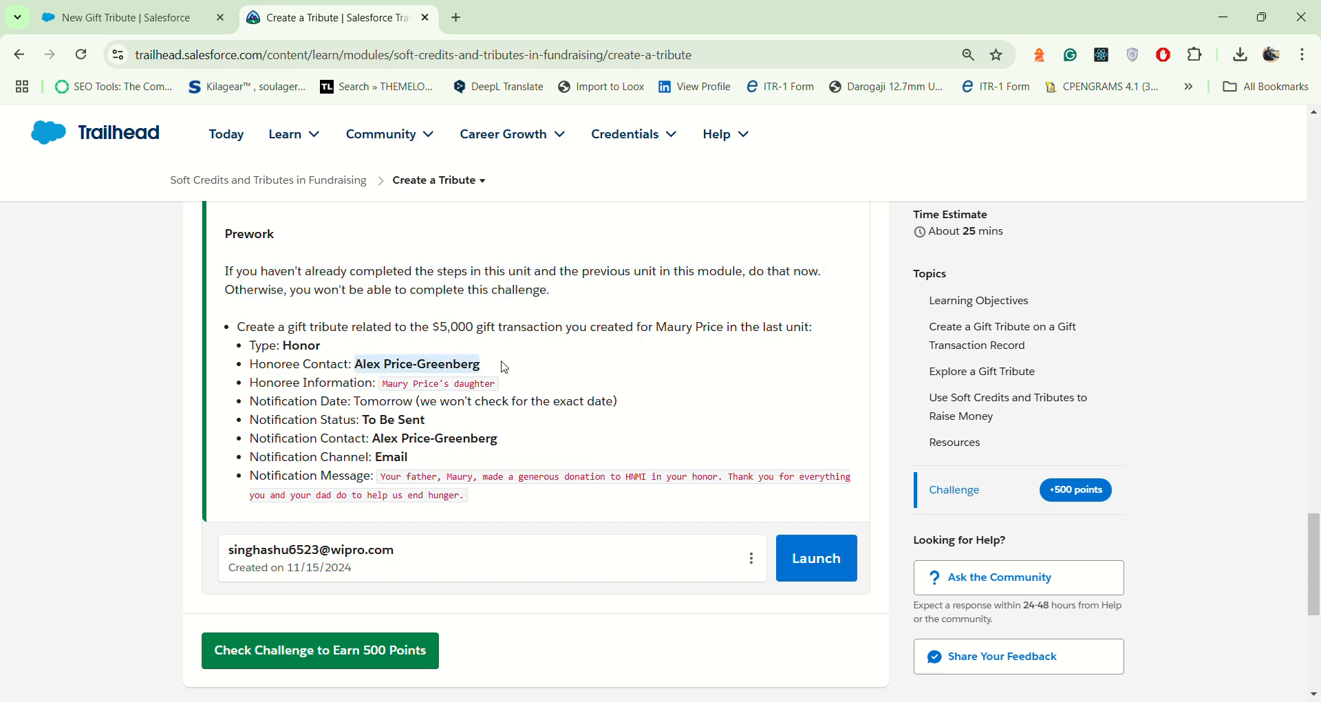
drag(124, 18, 534, 341)
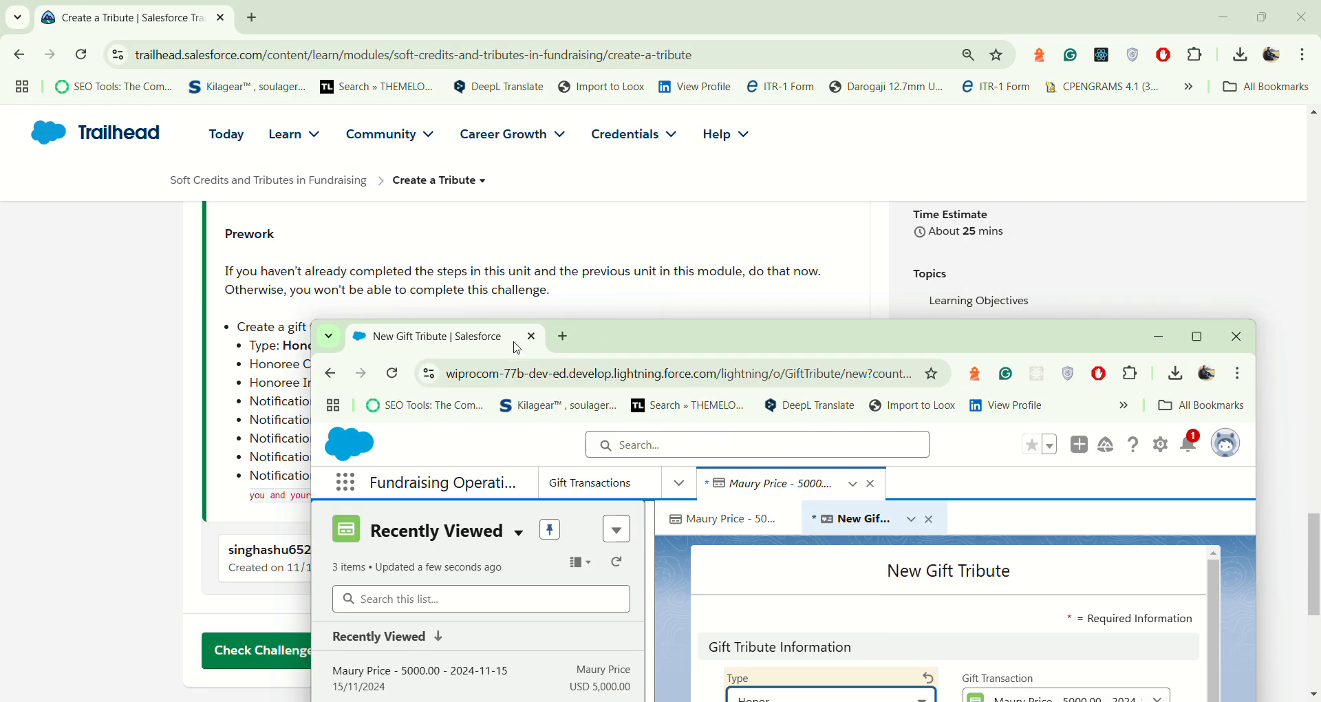
drag(421, 335, 326, 9)
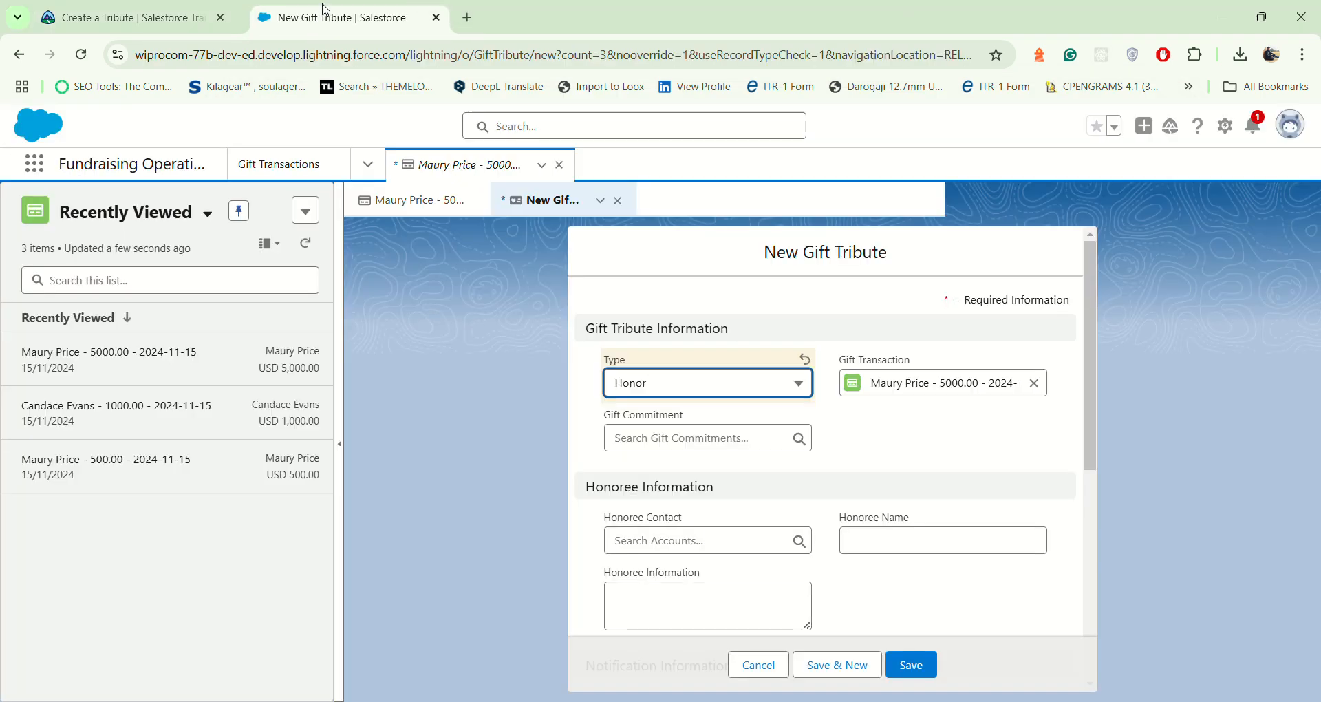
click(736, 448)
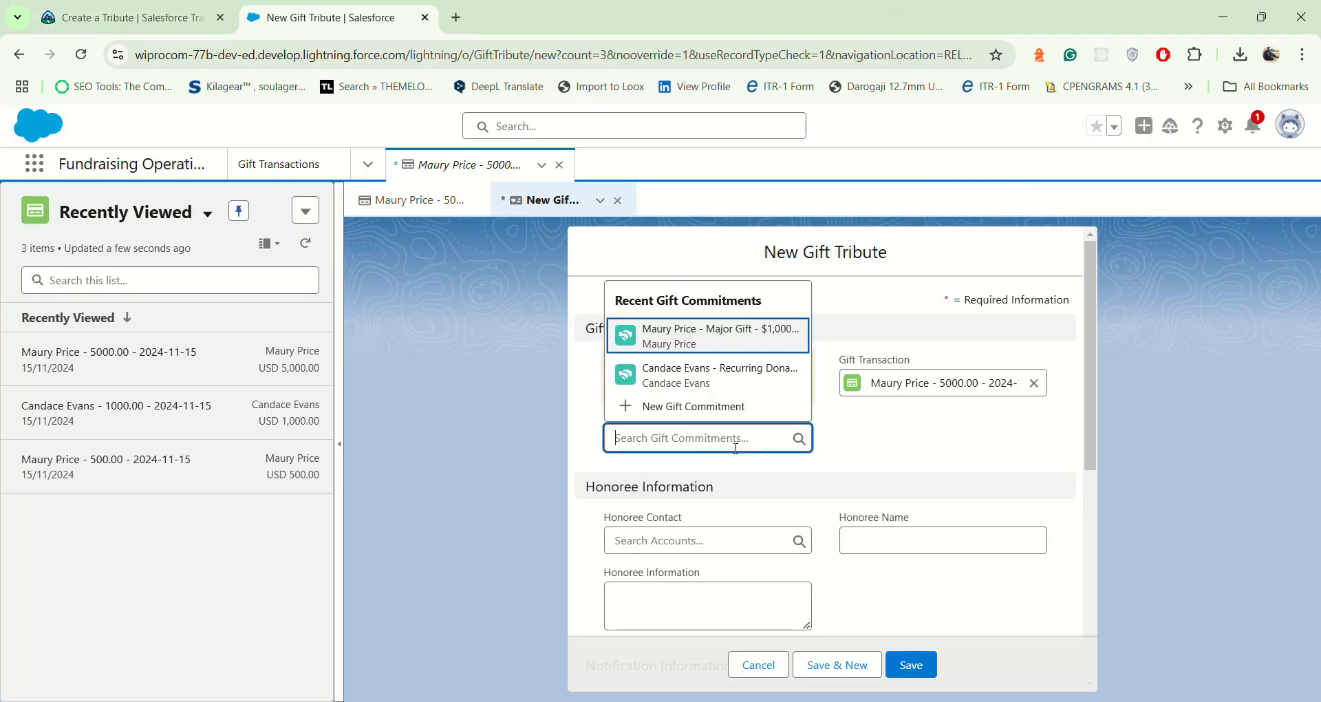
key(ctrl+v)
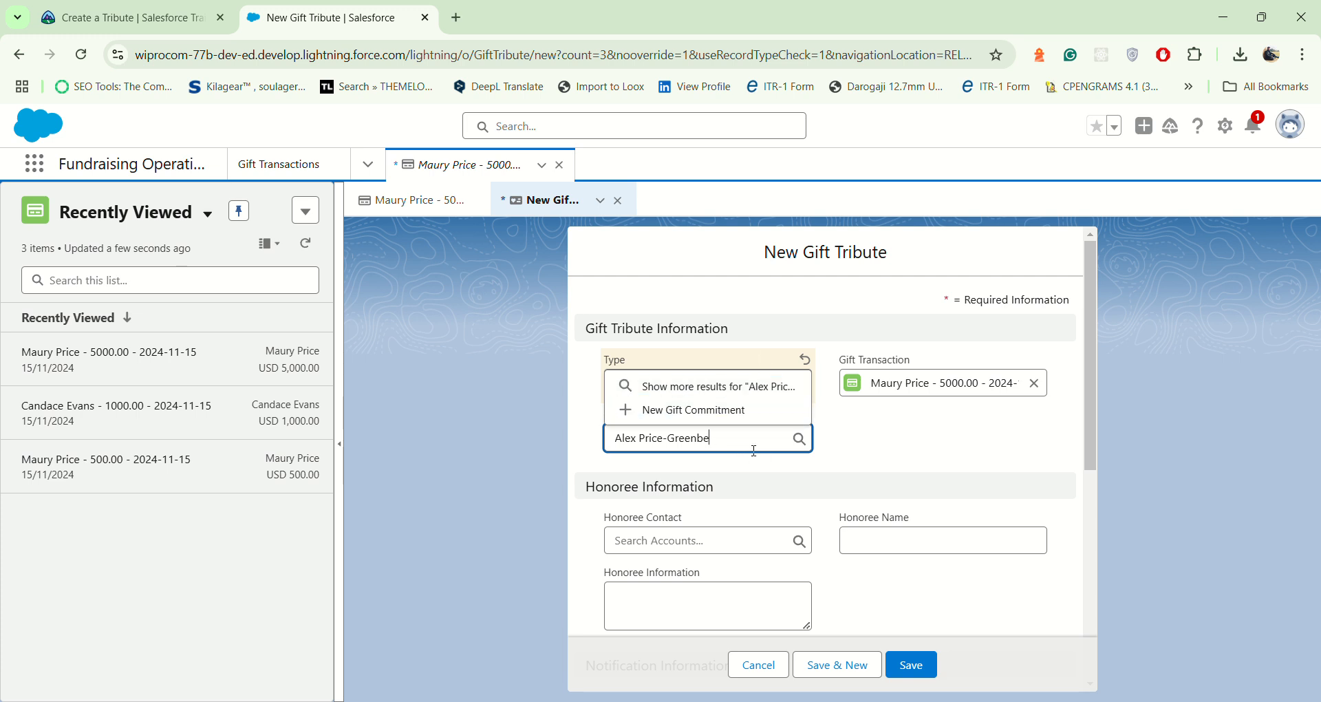
key(BackSpace)
key(BackSpace)
key(BackSpace)
key(BackSpace)
key(BackSpace)
key(BackSpace)
key(BackSpace)
key(BackSpace)
key(BackSpace)
key(BackSpace)
key(BackSpace)
key(BackSpace)
key(BackSpace)
key(BackSpace)
key(BackSpace)
key(BackSpace)
key(BackSpace)
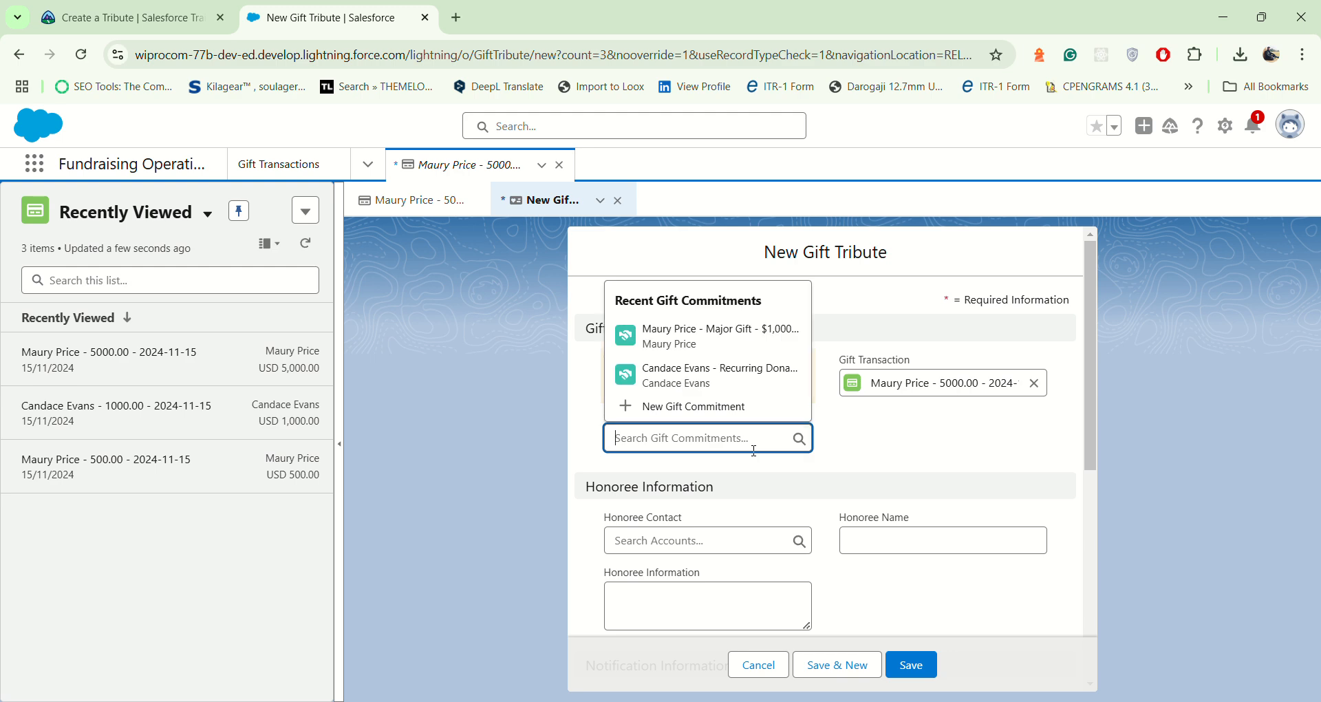
click(954, 427)
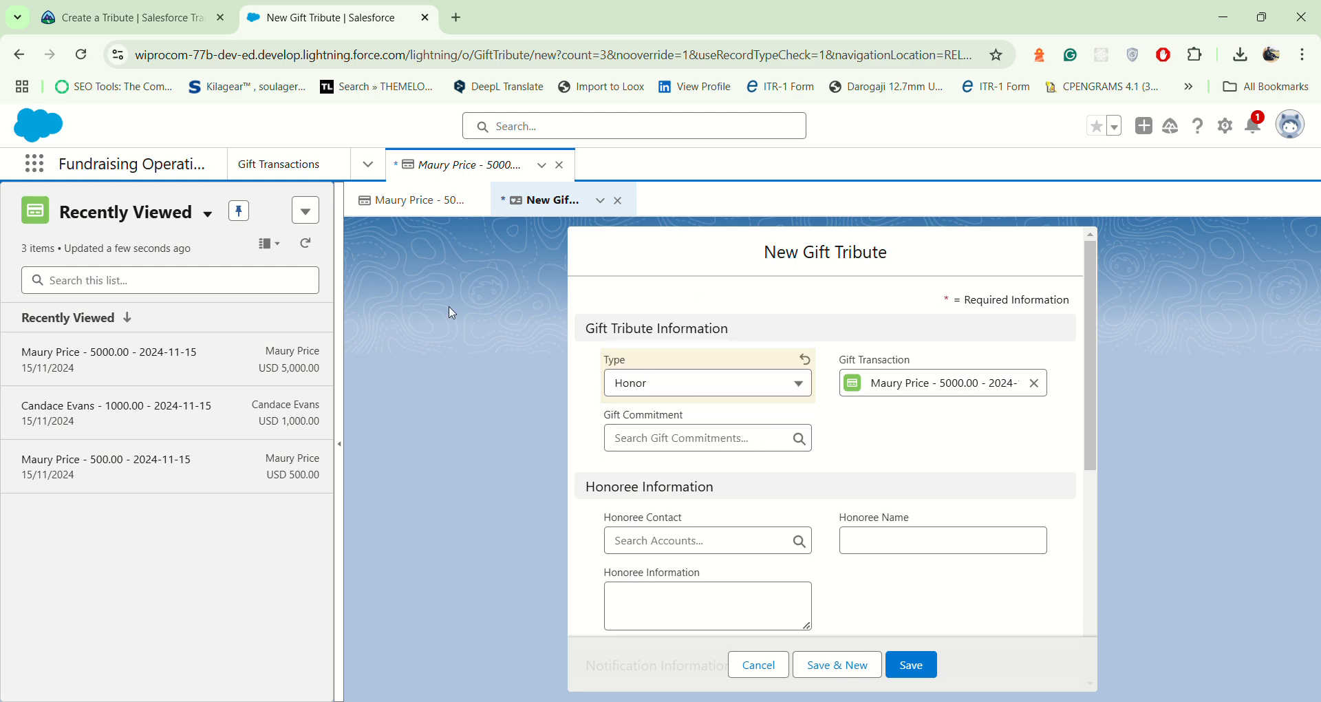
- Set the tribute's Honoree Contact to the account matching the contact name copied from the challenge
click(171, 7)
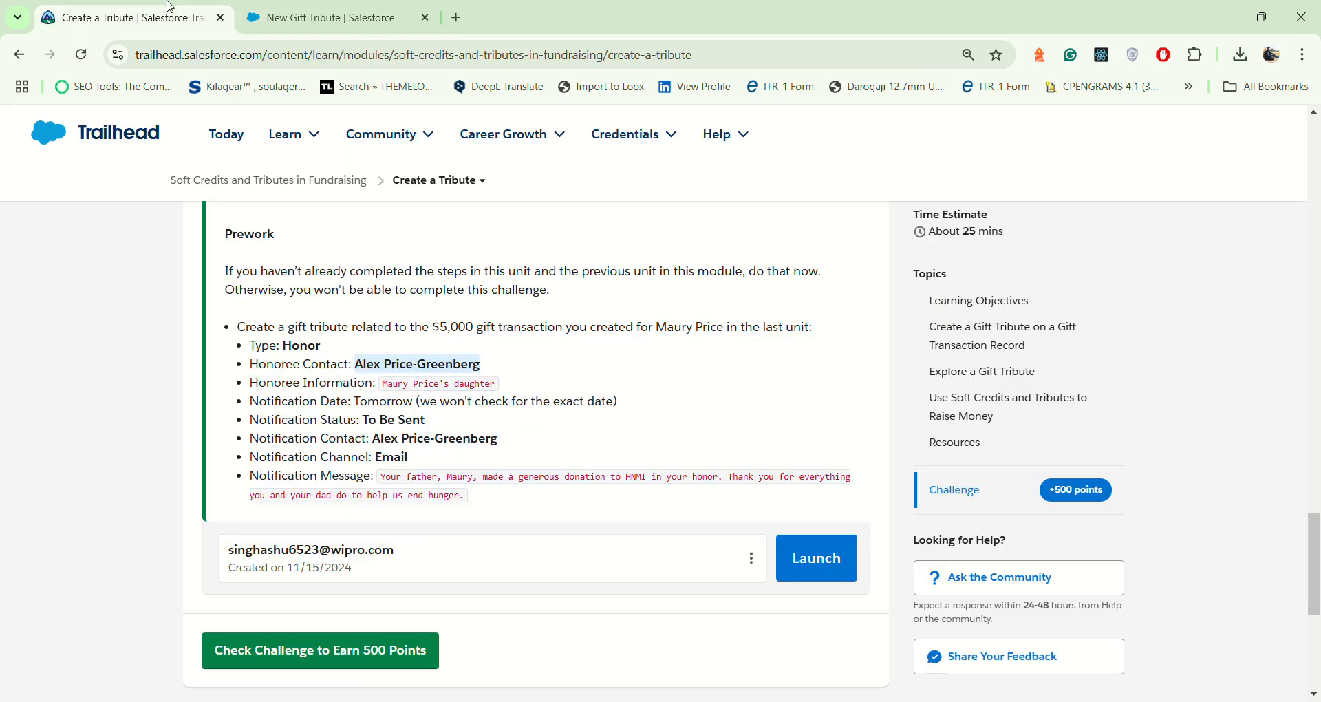
click(332, 10)
scroll(789, 495, down, 1)
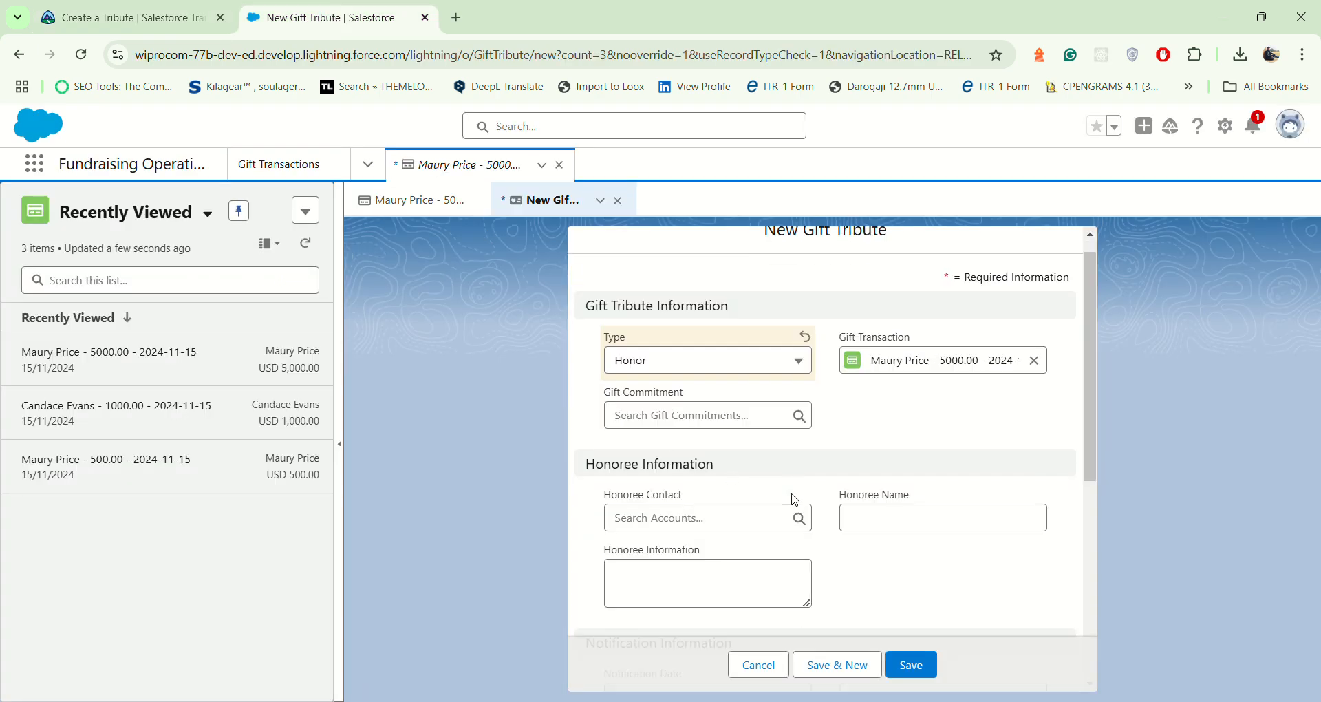
scroll(707, 482, down, 1)
click(707, 470)
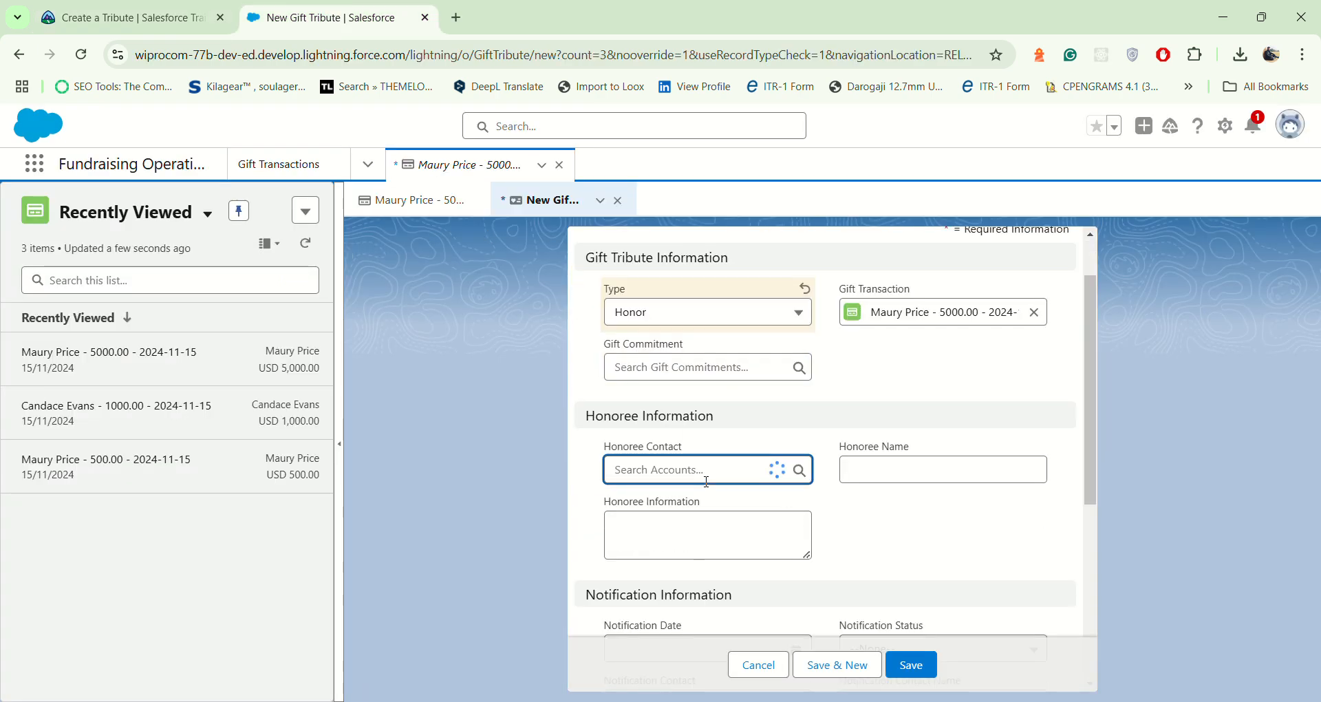
key(ctrl+v)
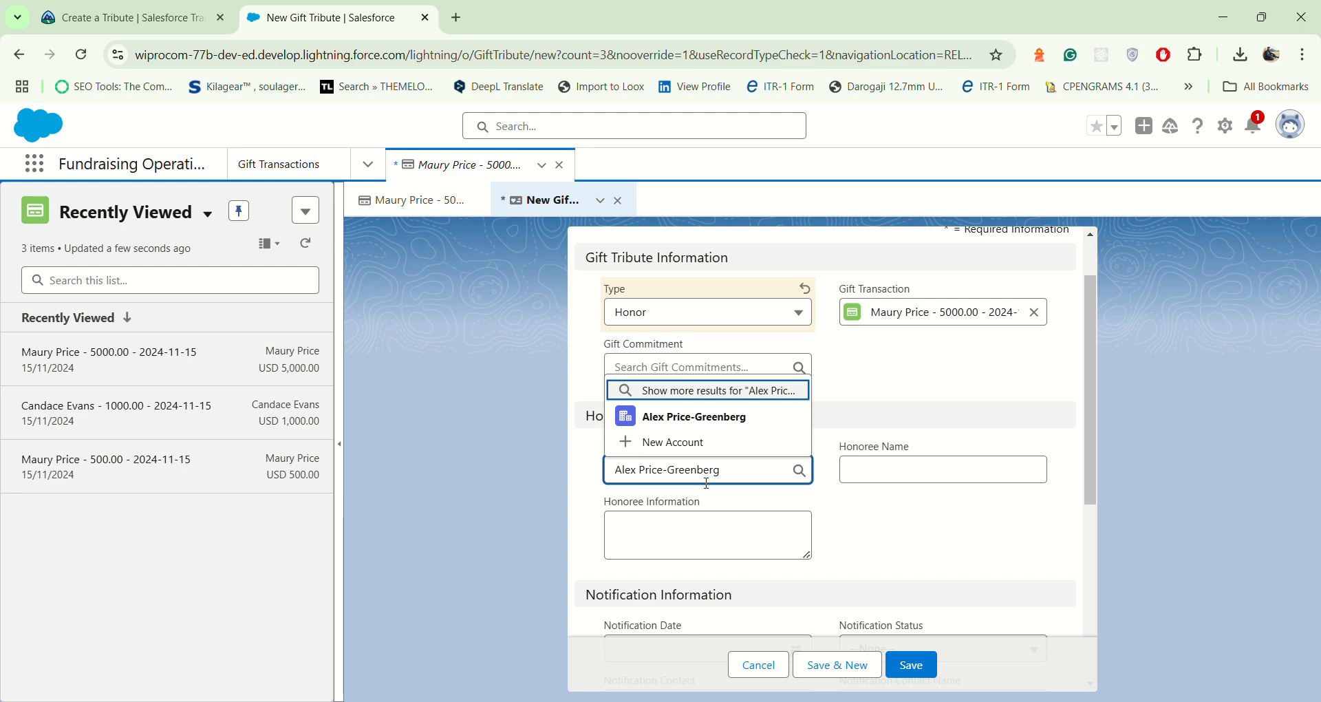
click(696, 418)
click(873, 534)
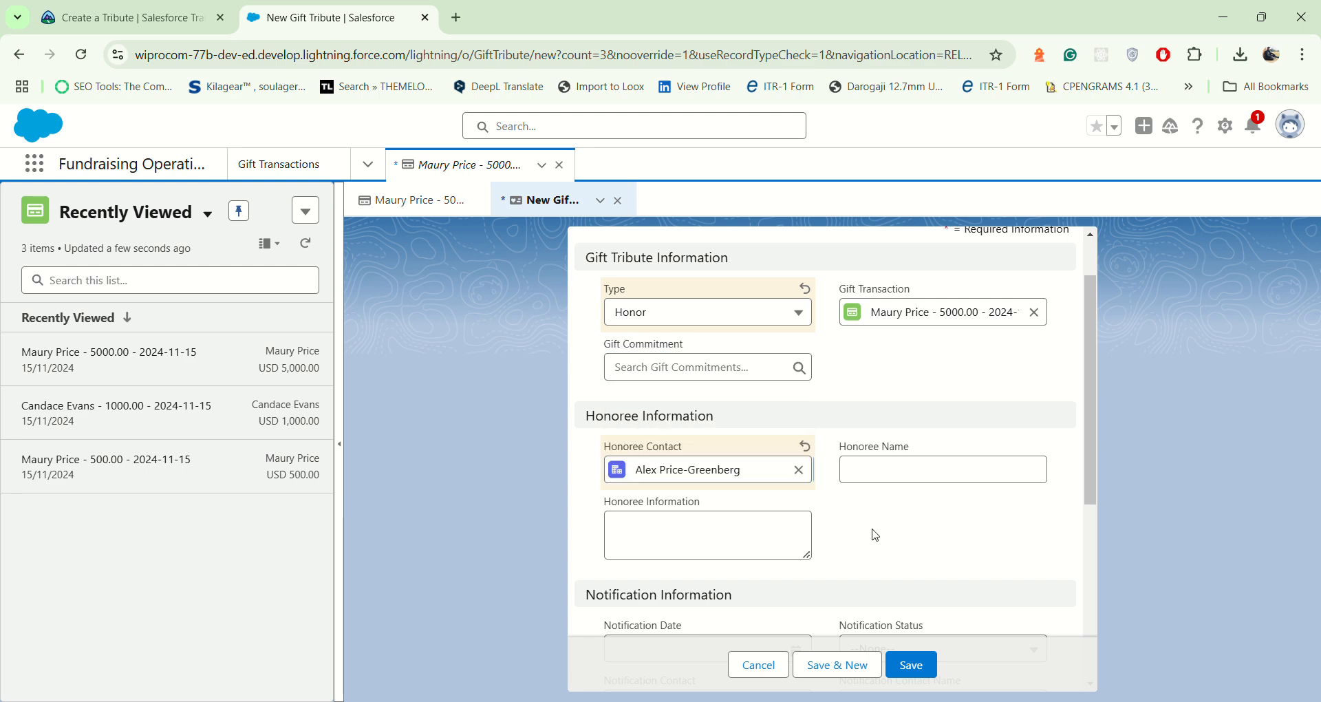
- Copy the Honoree Information text from the Trailhead challenge and paste it into the tribute's Honoree Information in Salesforce
click(124, 17)
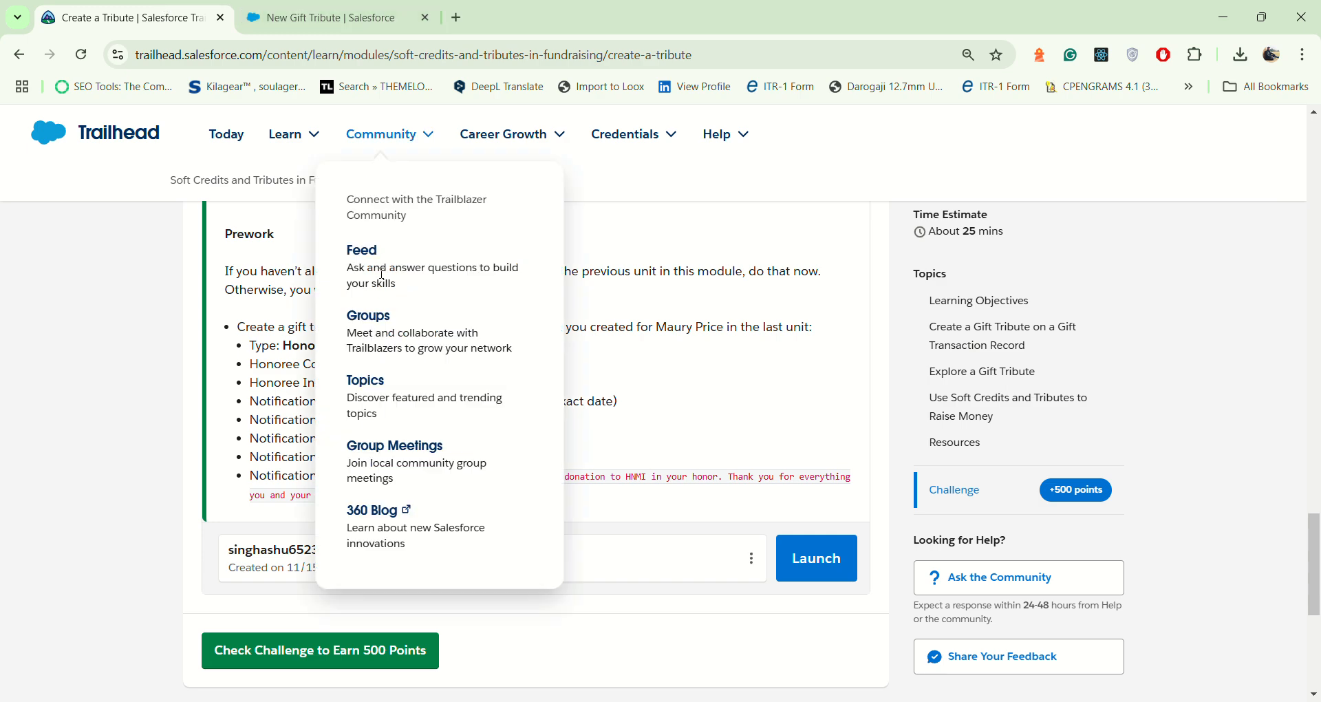
drag(386, 385, 510, 387)
key(ctrl+c)
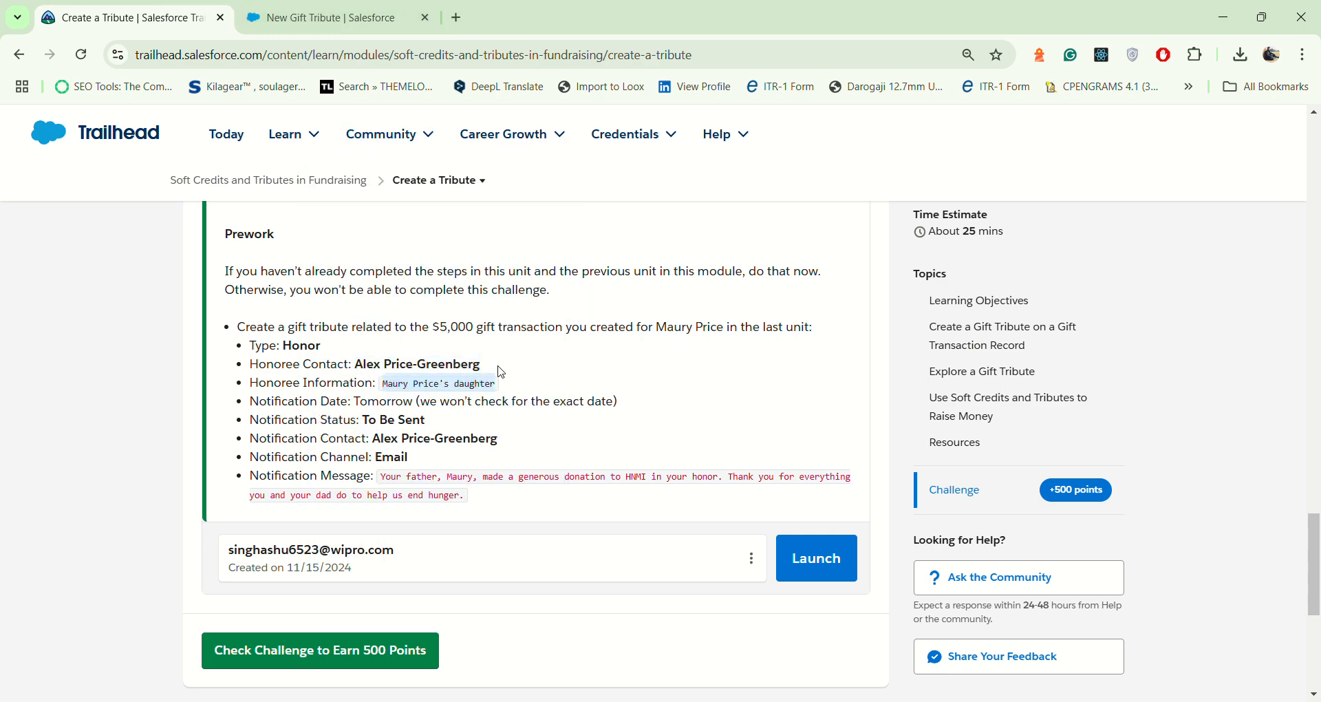
click(382, 19)
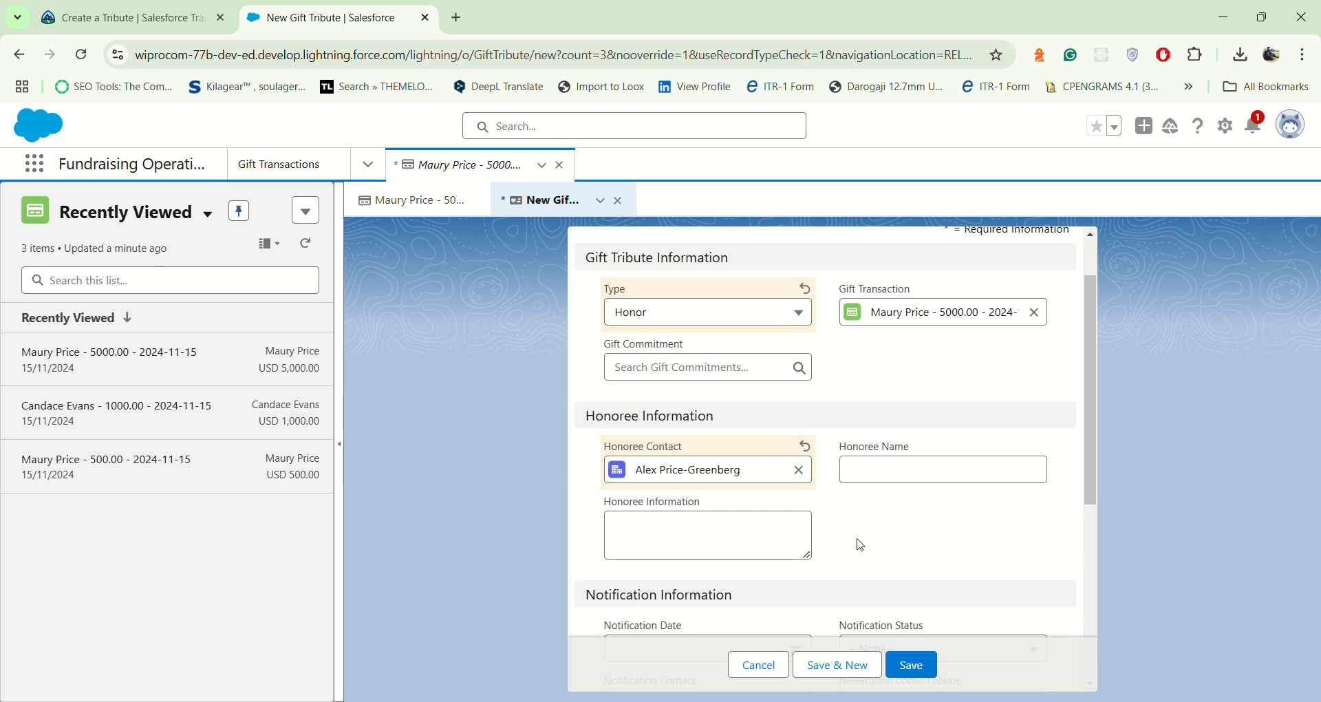
click(732, 513)
key(ctrl+v)
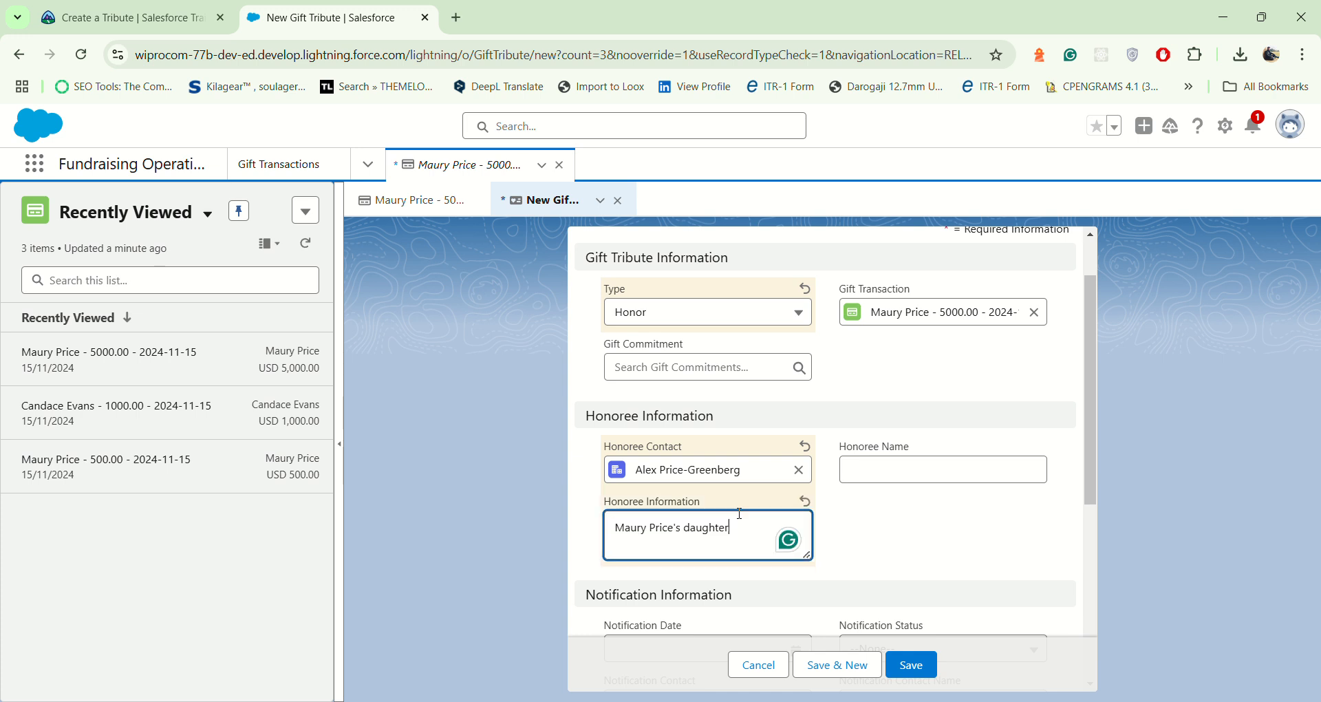
- Check the required notification date in the Trailhead challenge and set the tribute's Notification Date to 16/11/2024
scroll(848, 534, down, 4)
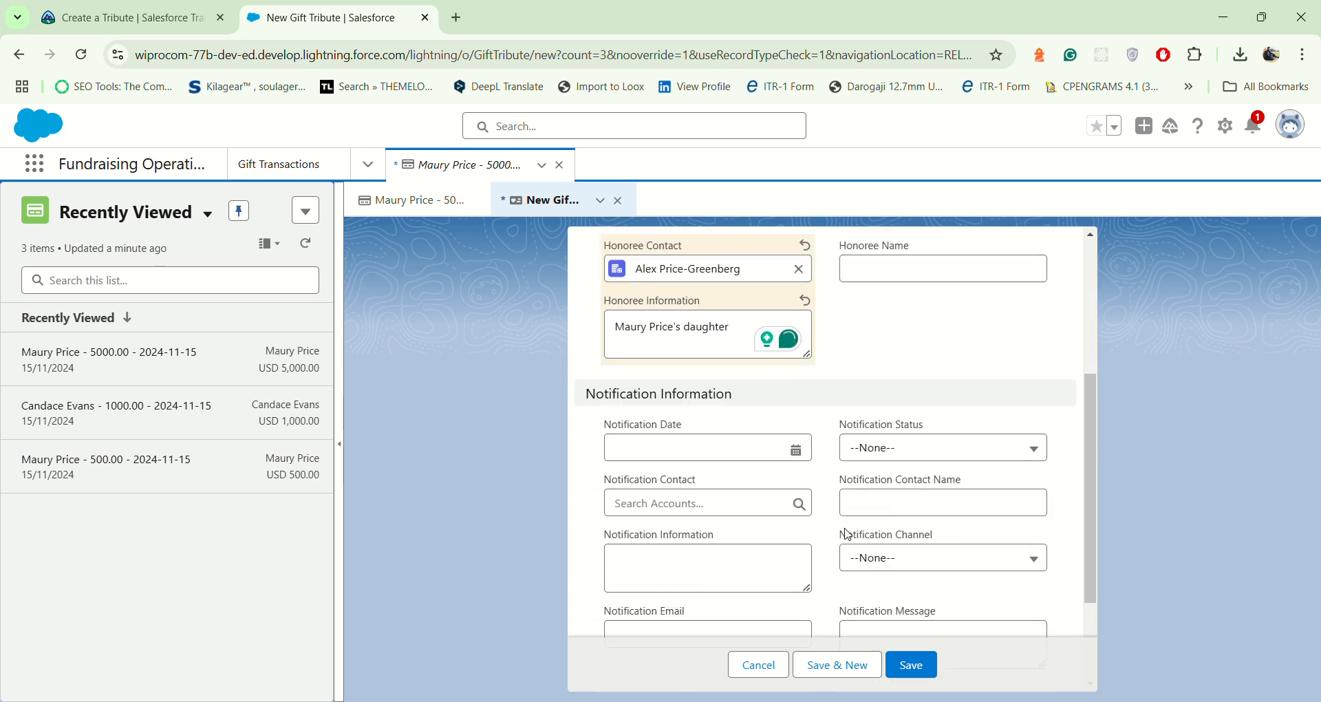
click(173, 3)
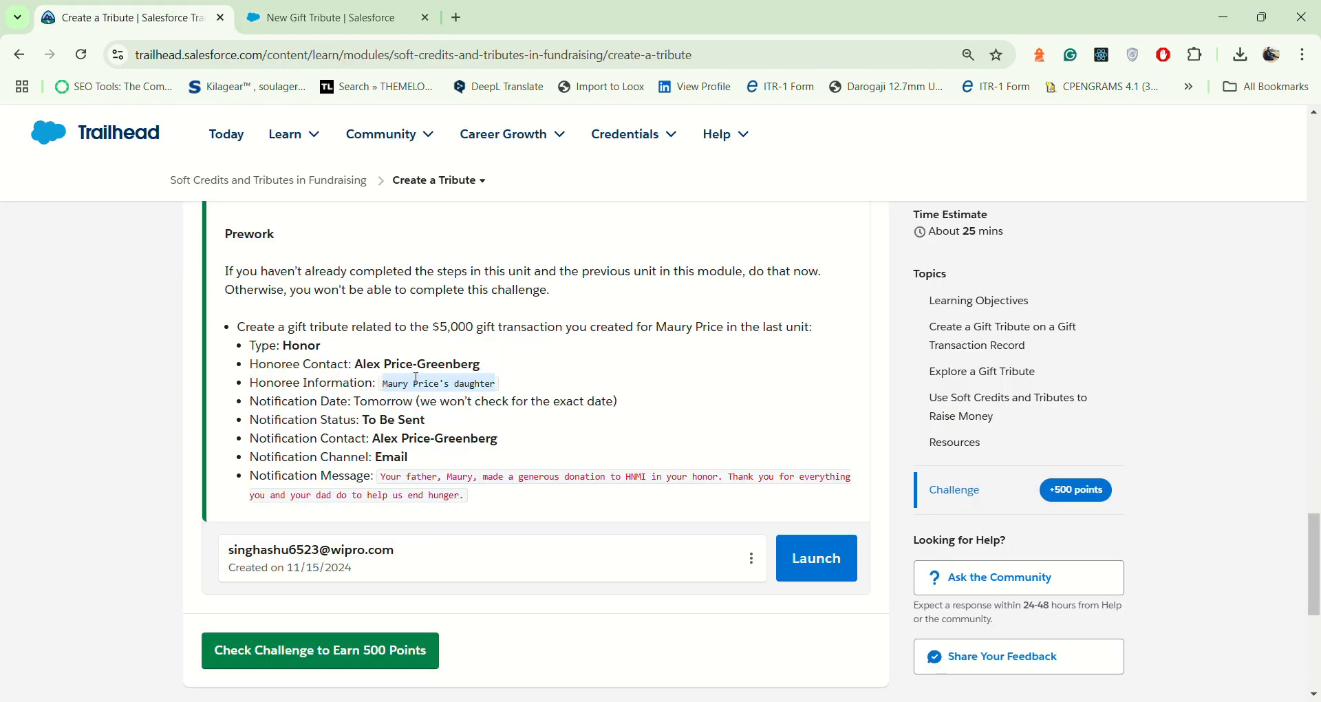
click(323, 18)
click(762, 381)
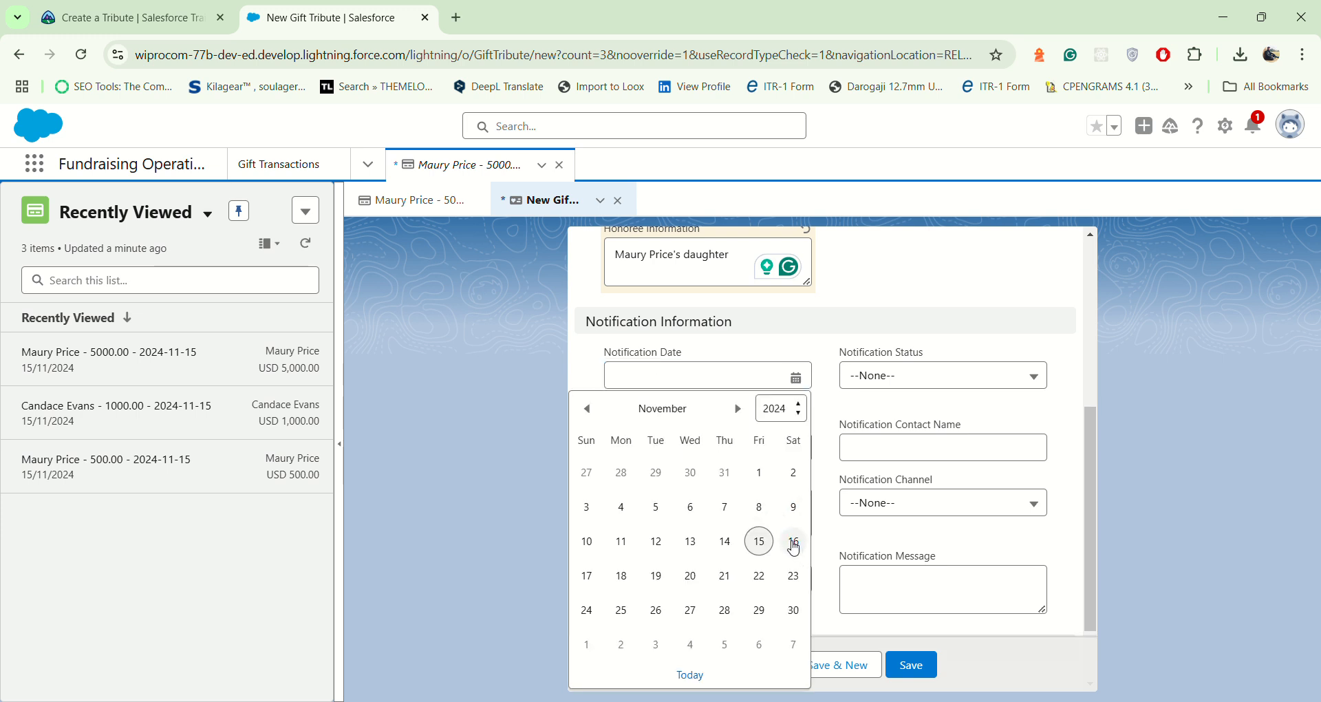
click(796, 549)
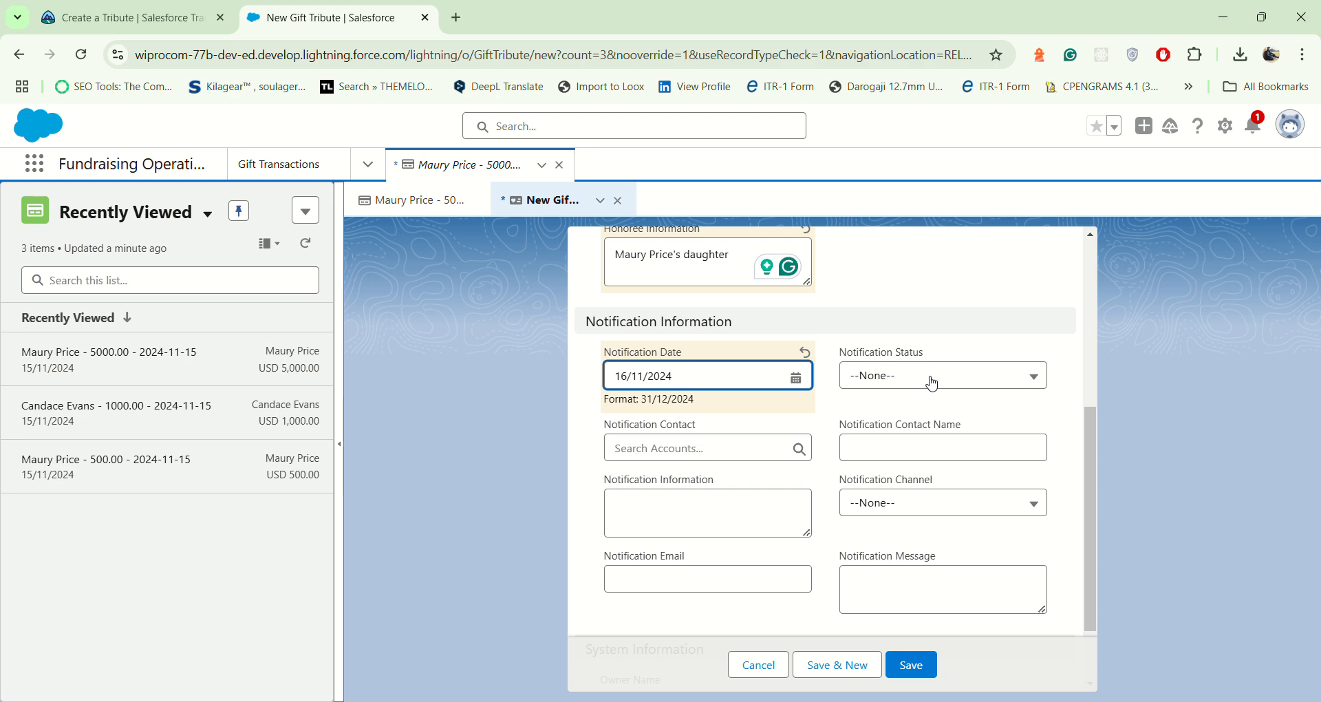
- Check the required notification status in the Trailhead challenge and set the tribute's Notification Status to To Be Sent
click(153, 7)
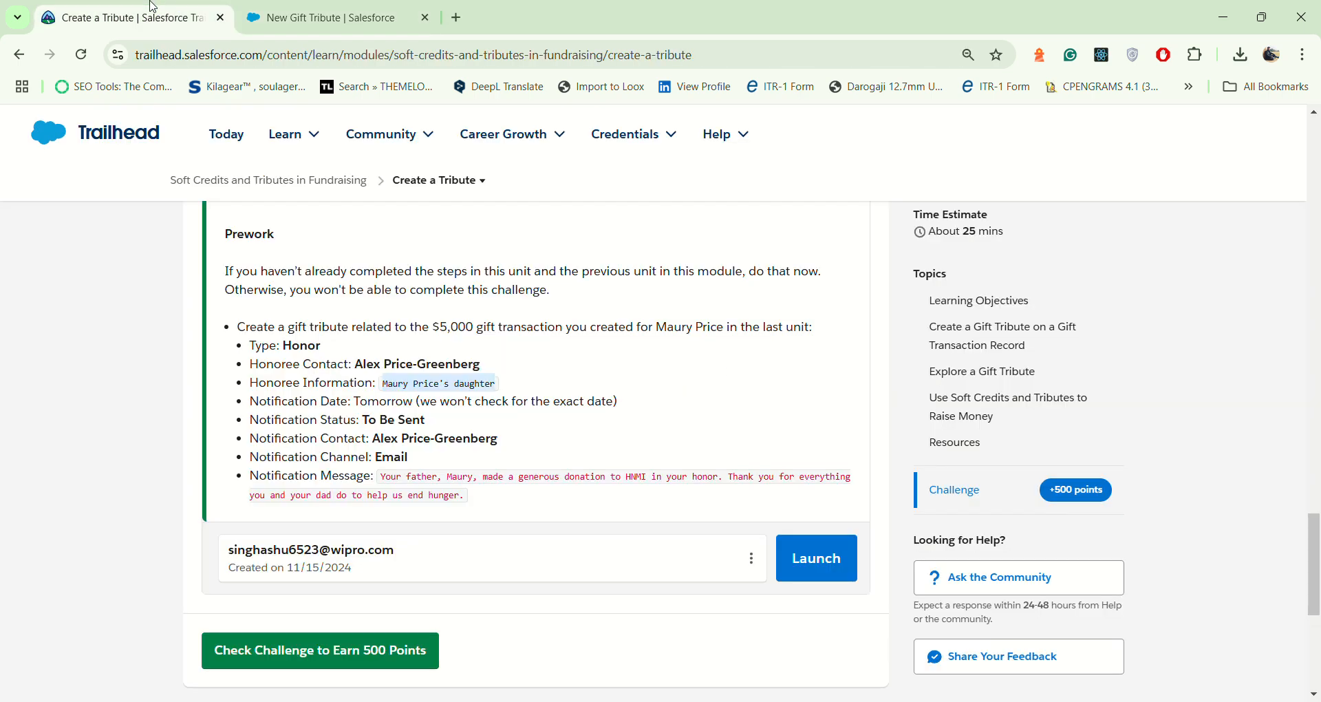
click(324, 7)
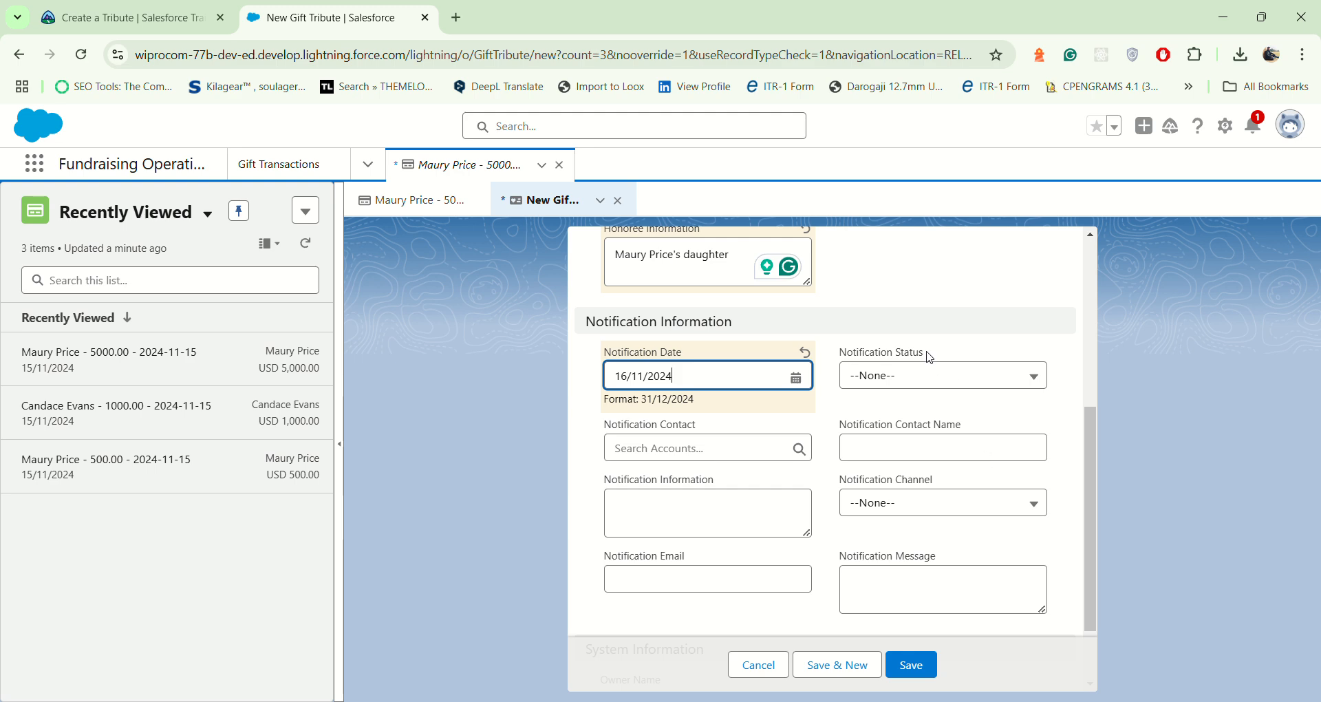
click(927, 384)
click(911, 444)
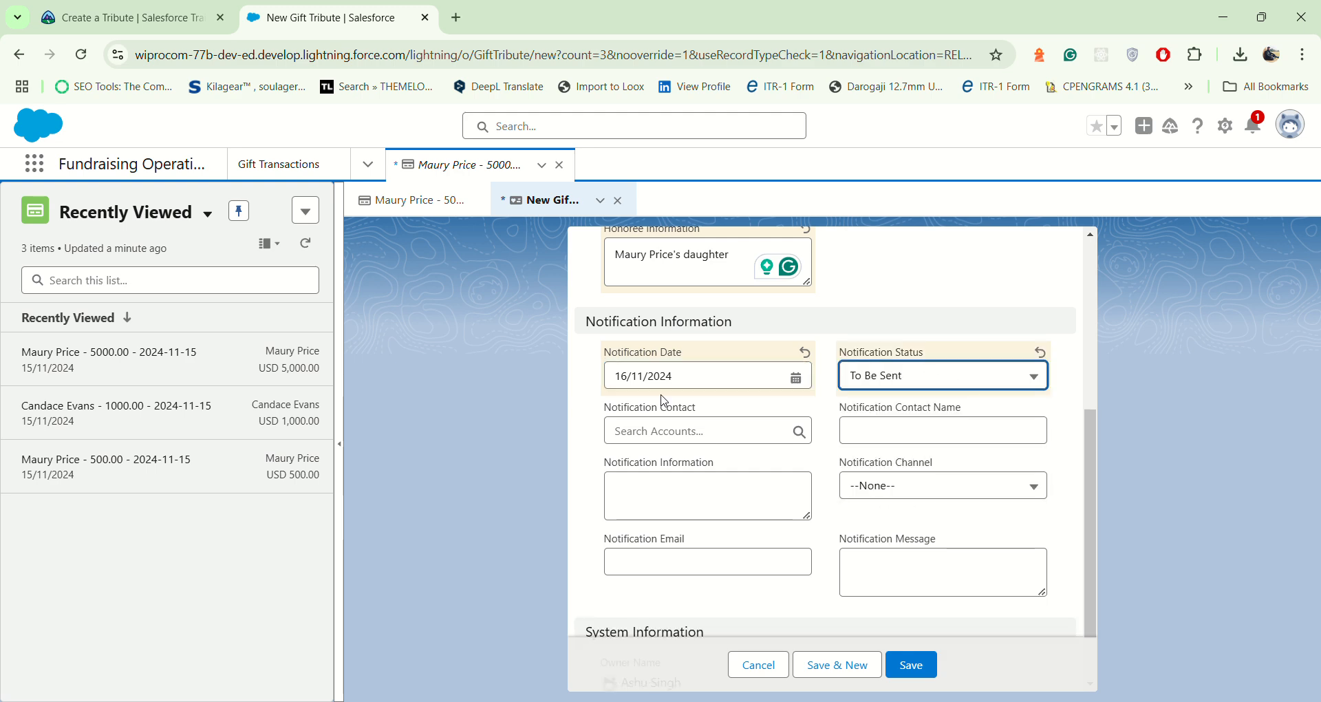
- Copy the notification contact's name from the Trailhead challenge and set the tribute's Notification Contact to the matching account
click(174, 7)
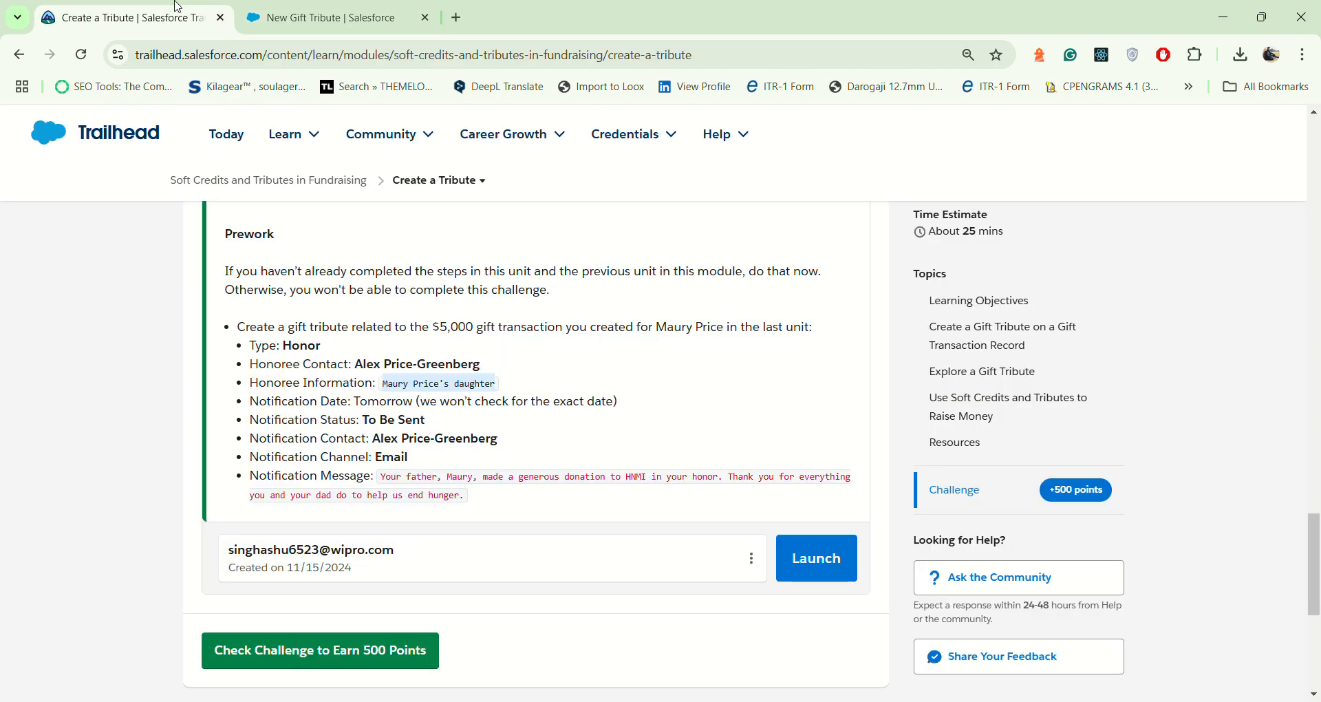
click(324, 17)
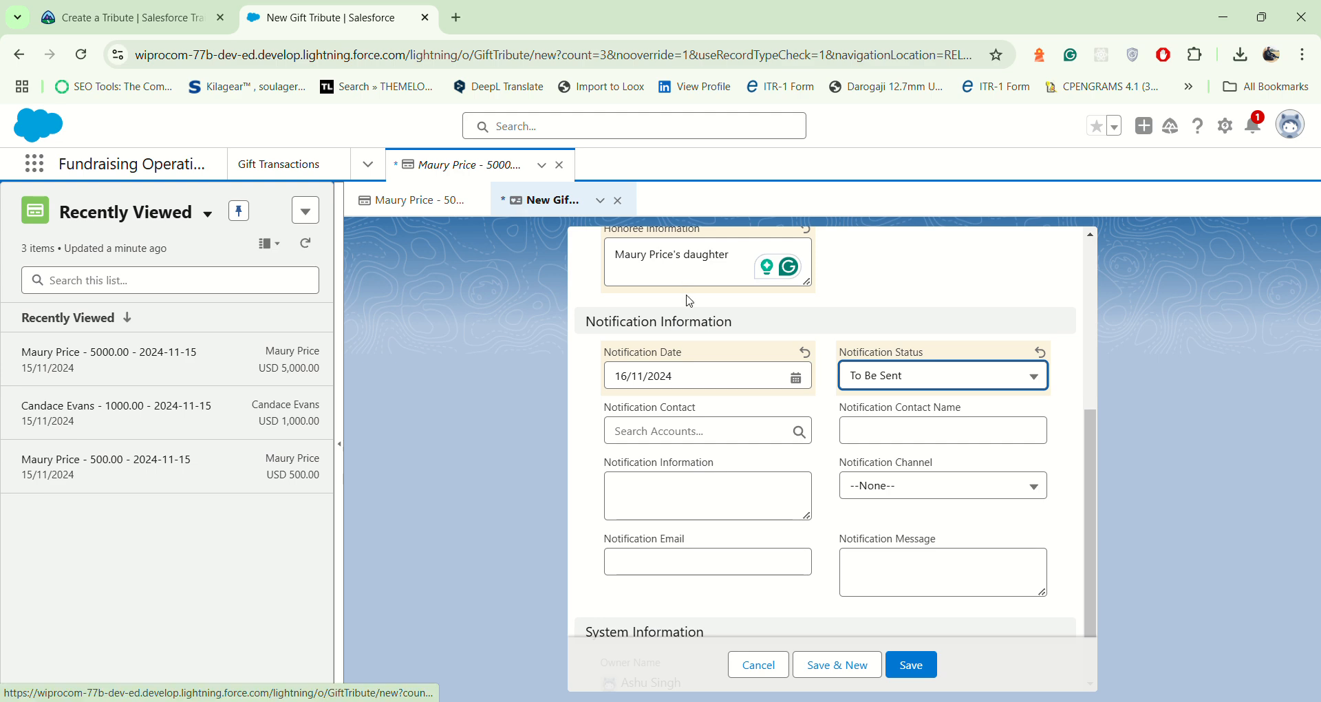
click(211, 6)
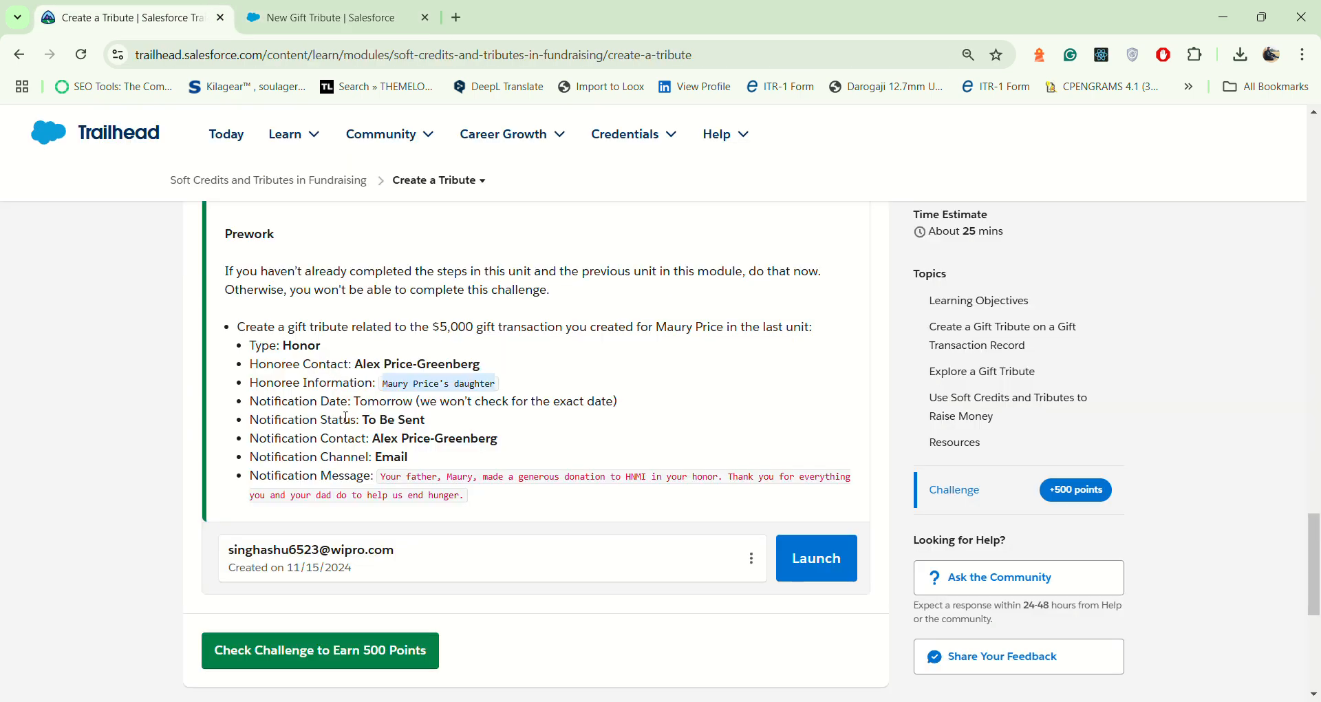
drag(375, 440, 515, 441)
key(ctrl+c)
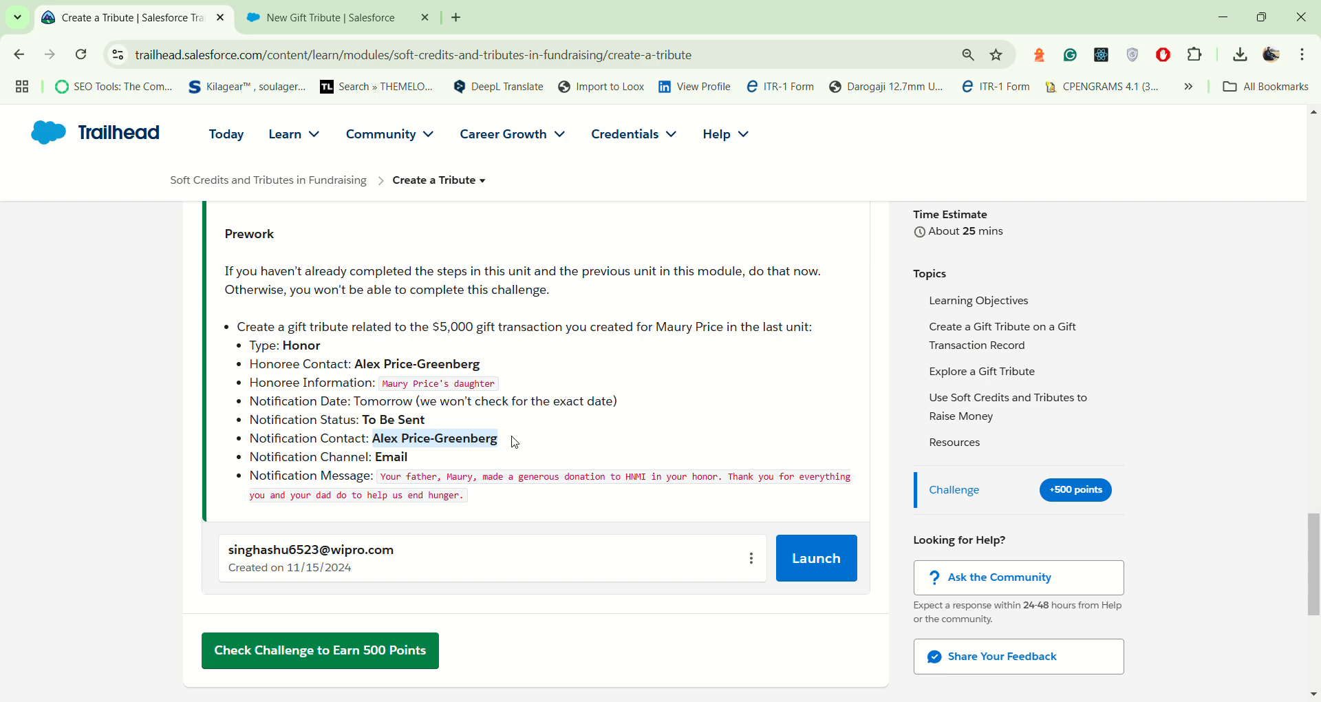
click(324, 18)
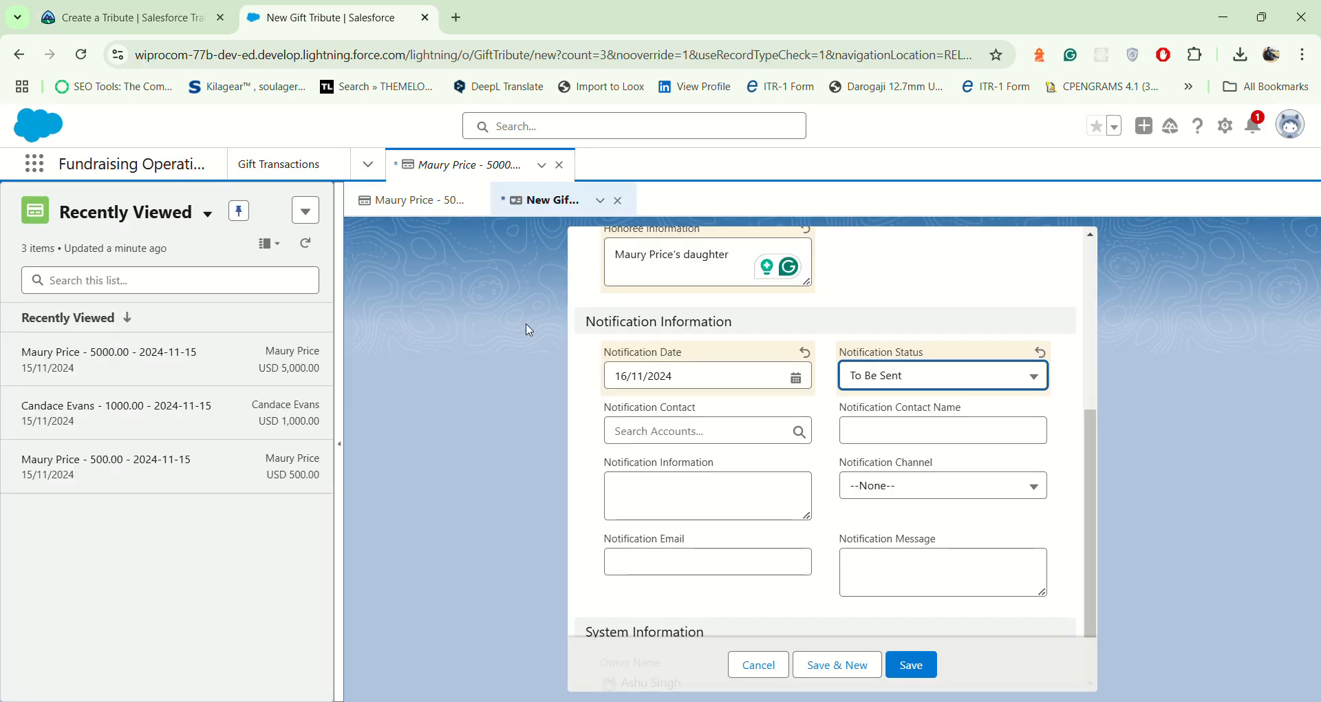
click(695, 424)
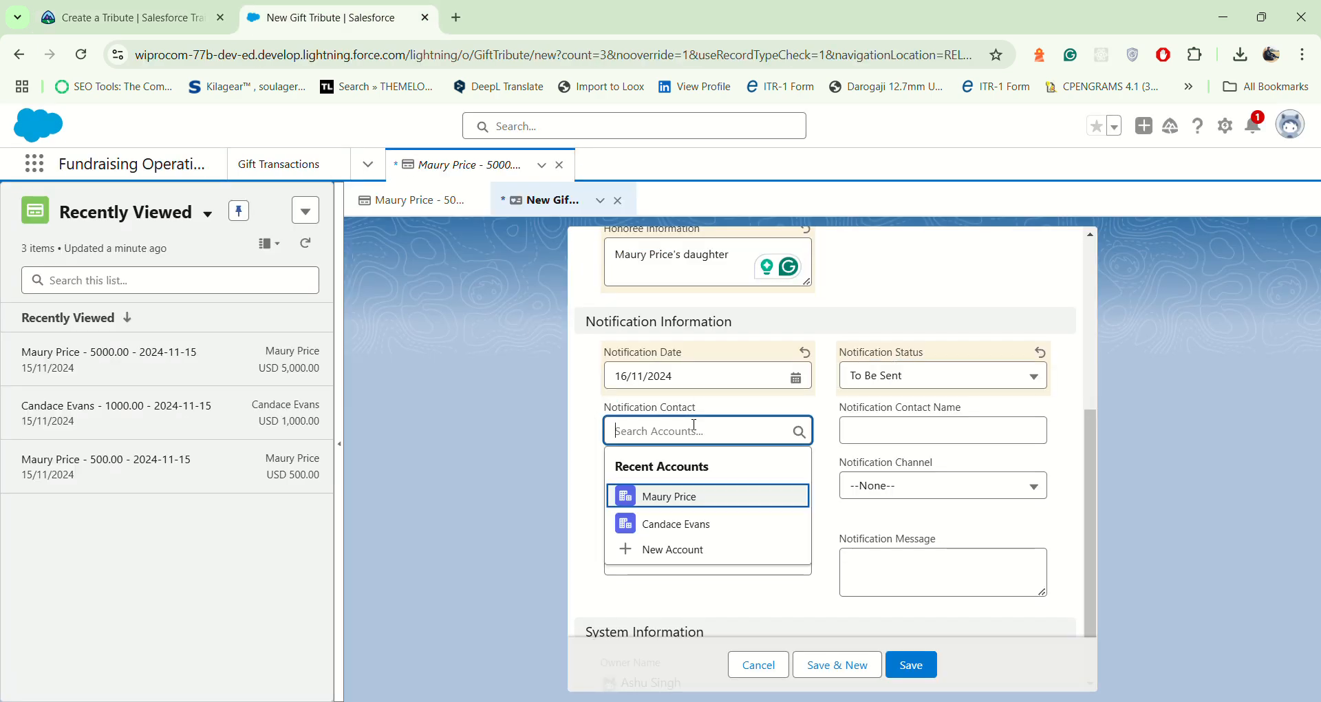
key(ctrl+v)
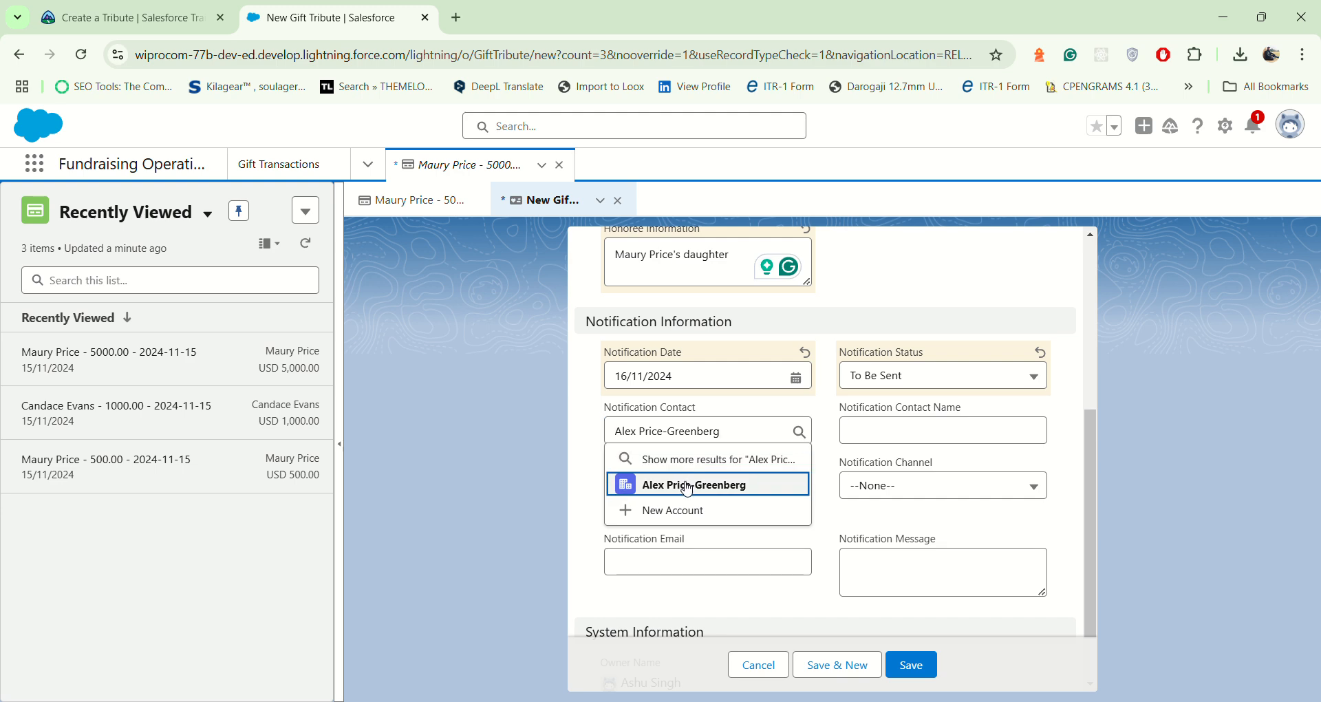
click(687, 483)
- Check the required notification channel in the Trailhead challenge and set the tribute's Notification Channel to Email
click(184, 8)
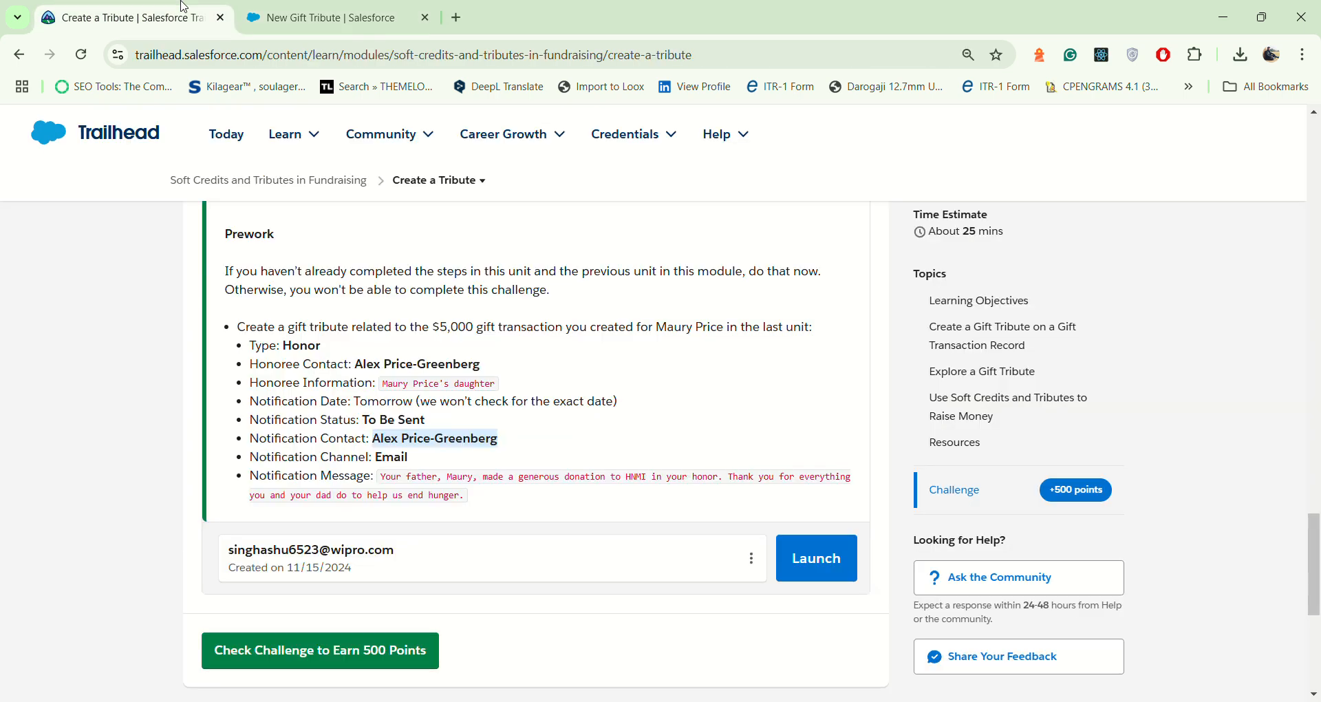
click(300, 9)
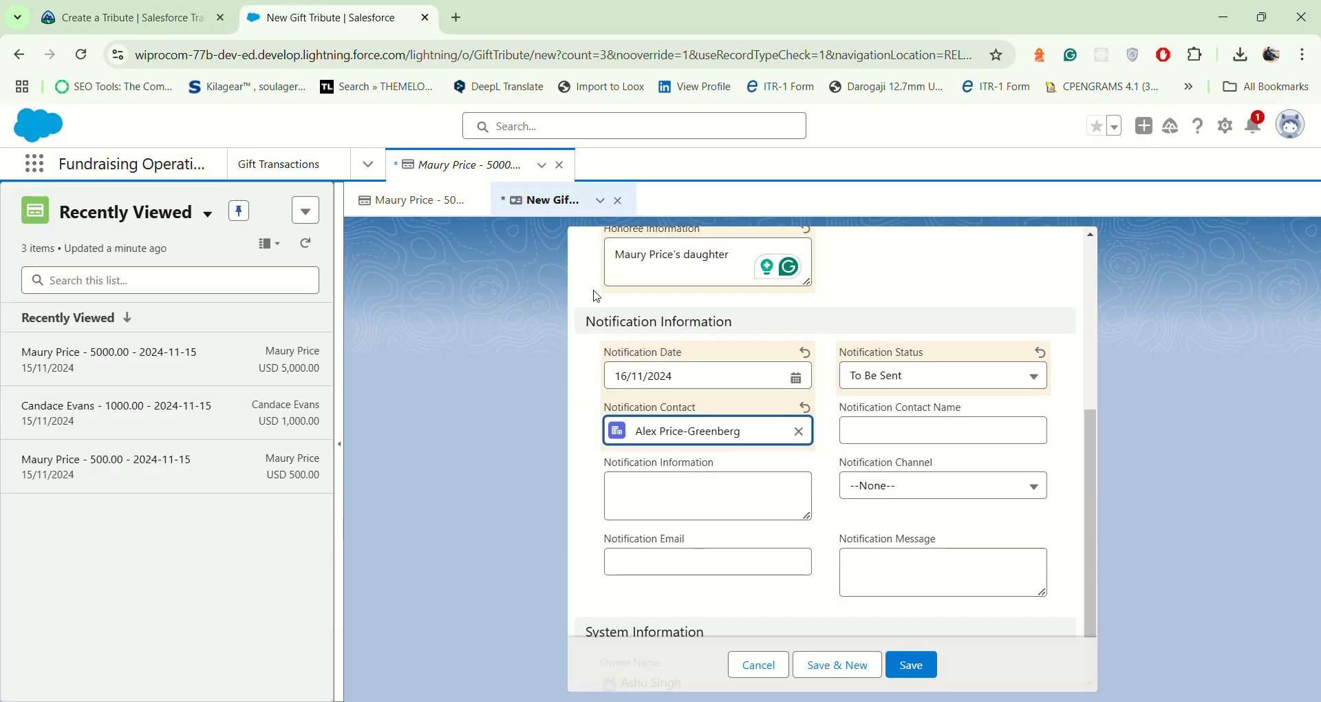
click(875, 498)
click(876, 495)
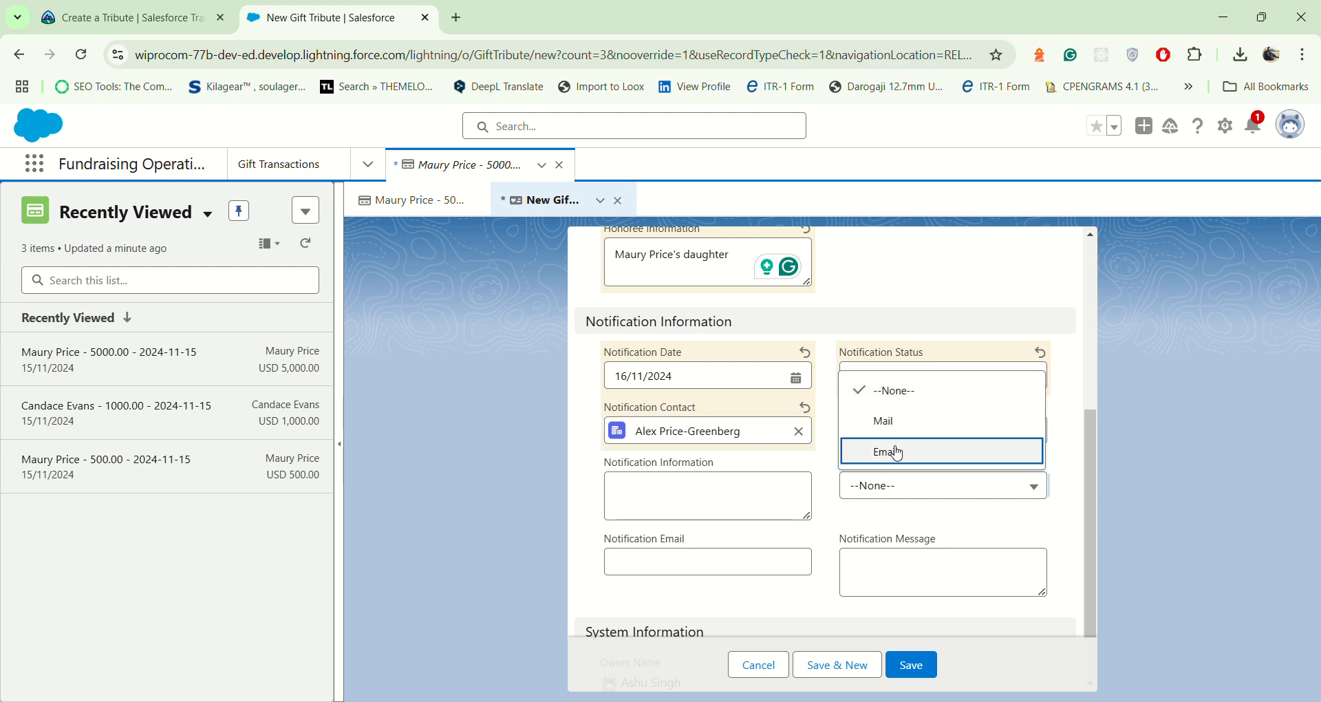
click(899, 451)
- Copy the full notification message from the Trailhead challenge and paste it into the tribute's Notification Message in Salesforce
click(200, 10)
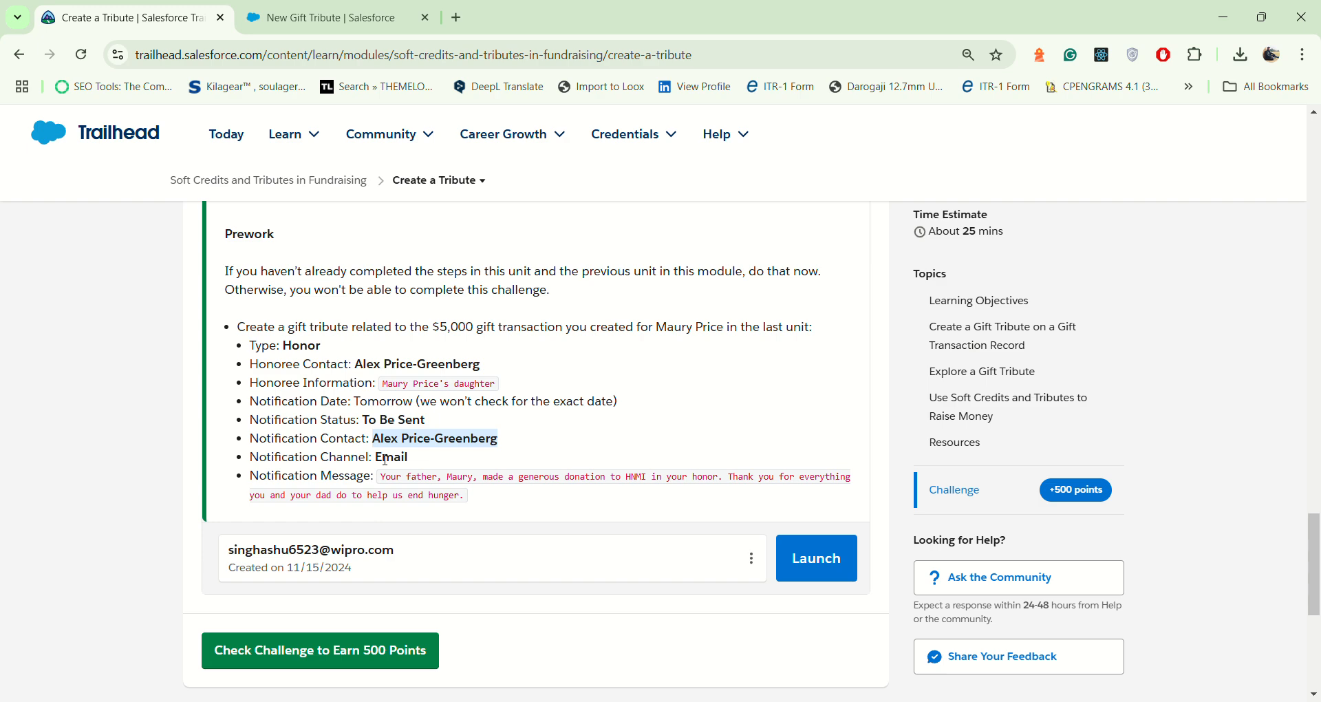
drag(384, 477, 501, 505)
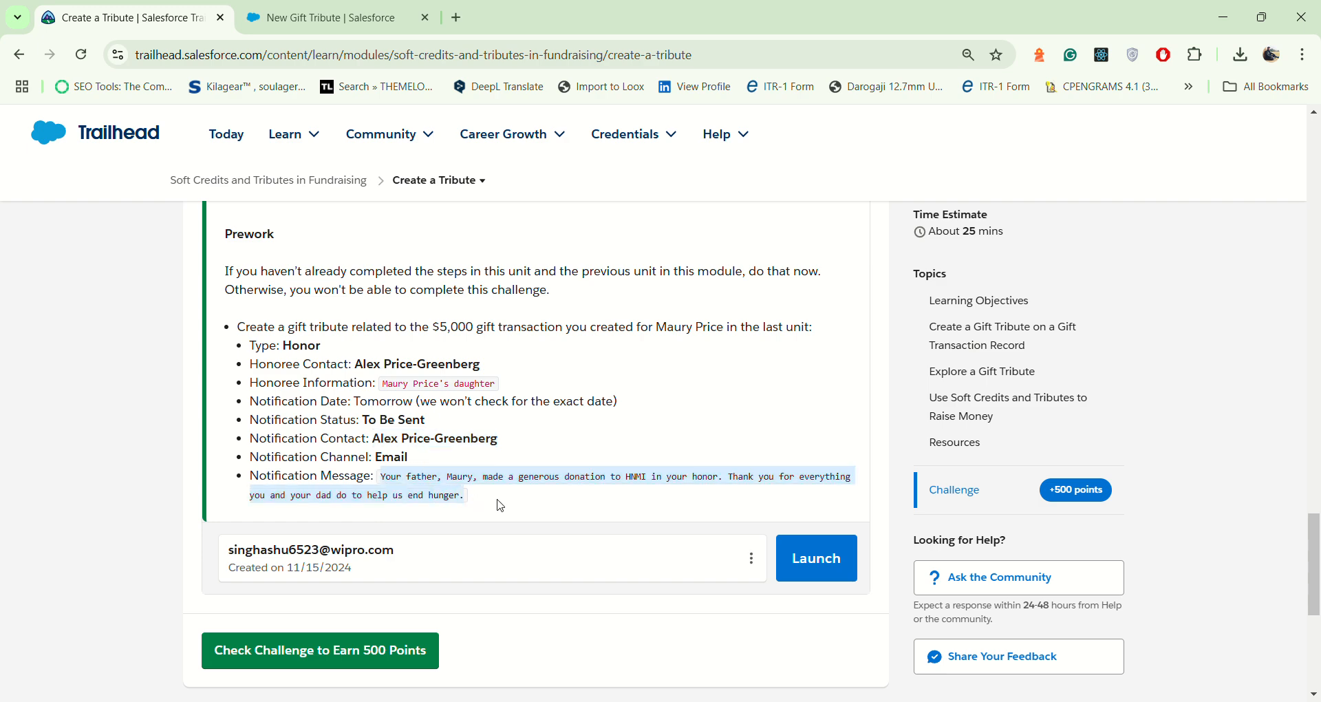
click(323, 17)
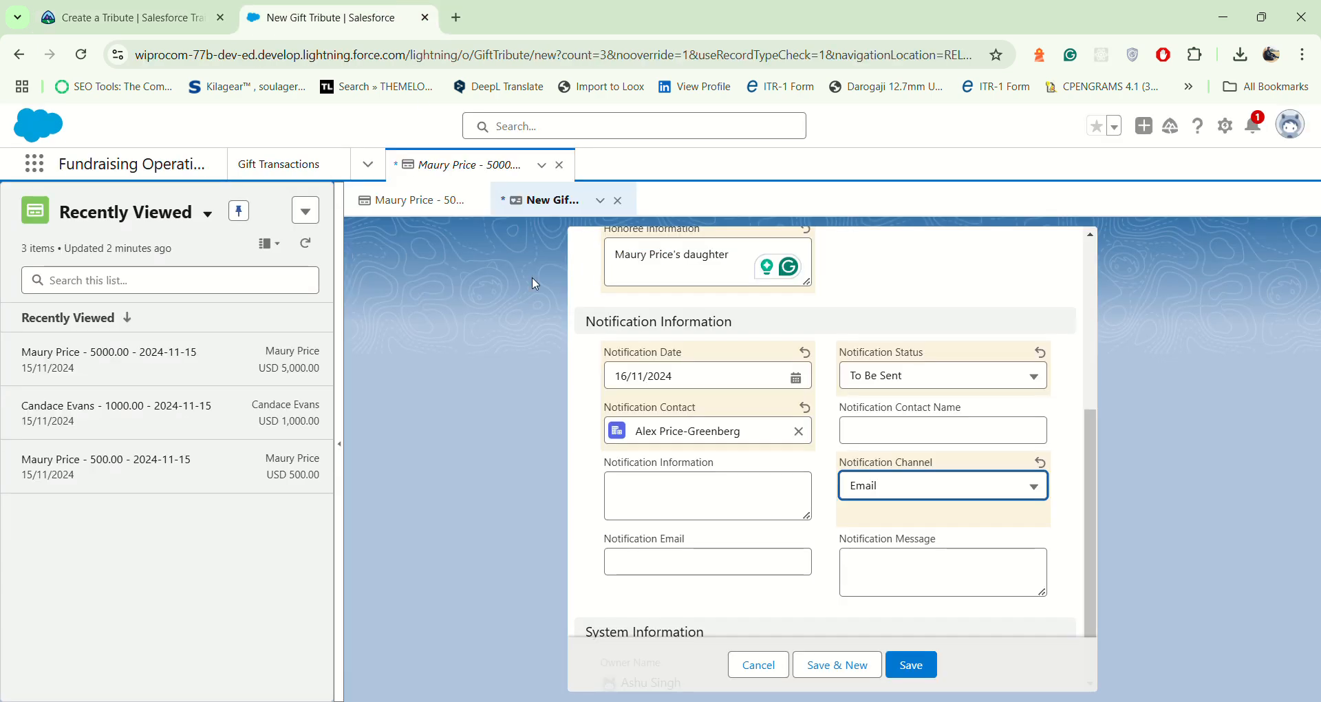
click(188, 9)
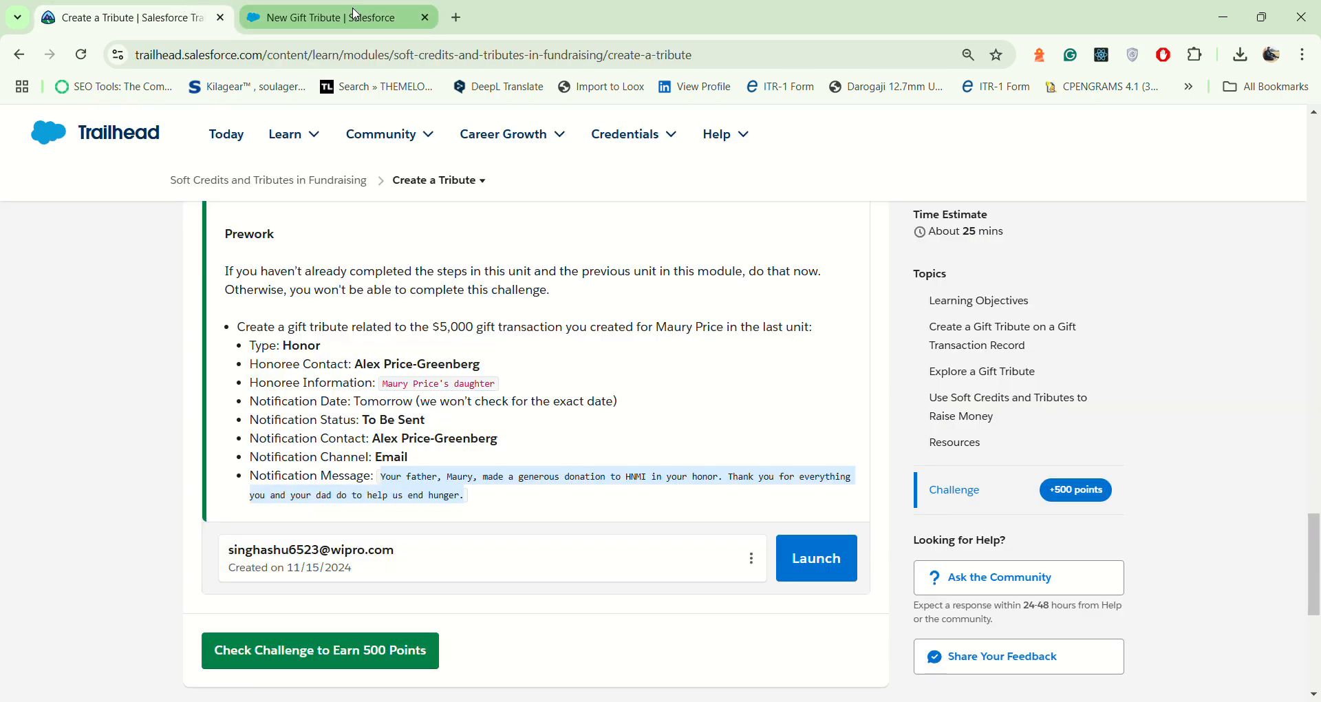
click(323, 17)
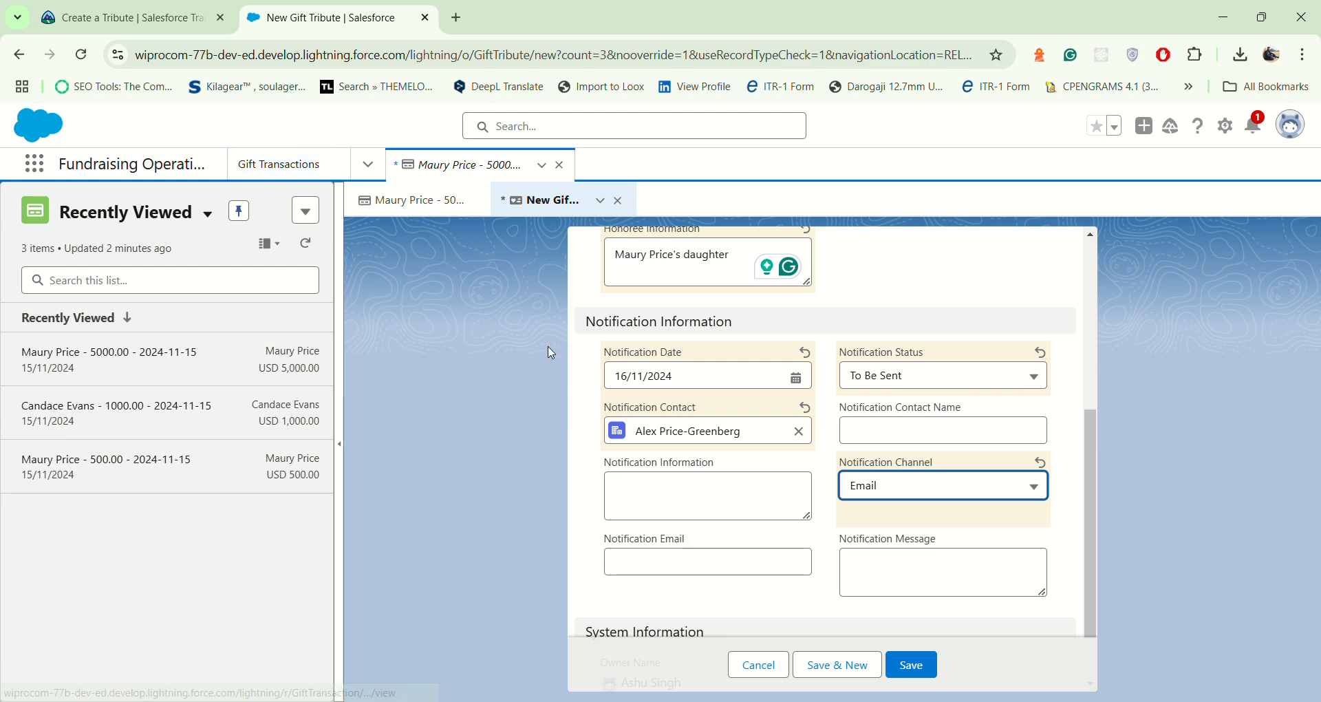
click(174, 5)
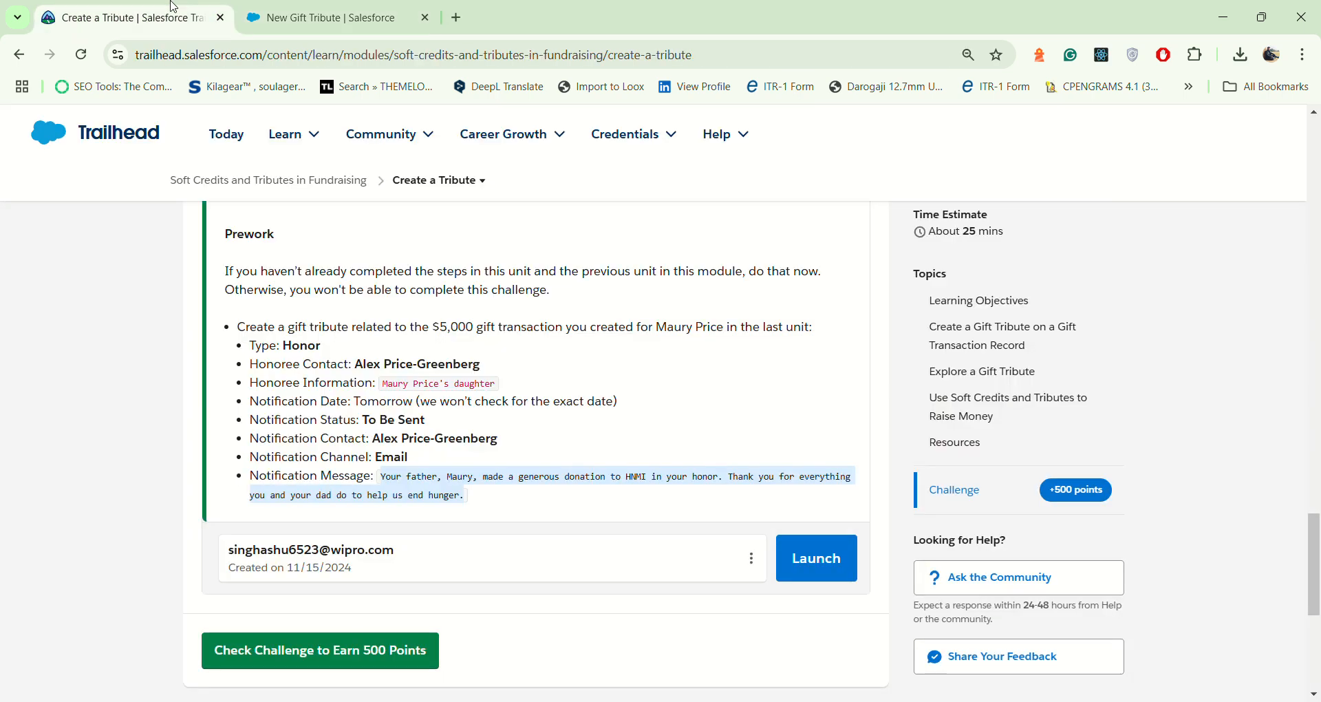
click(387, 29)
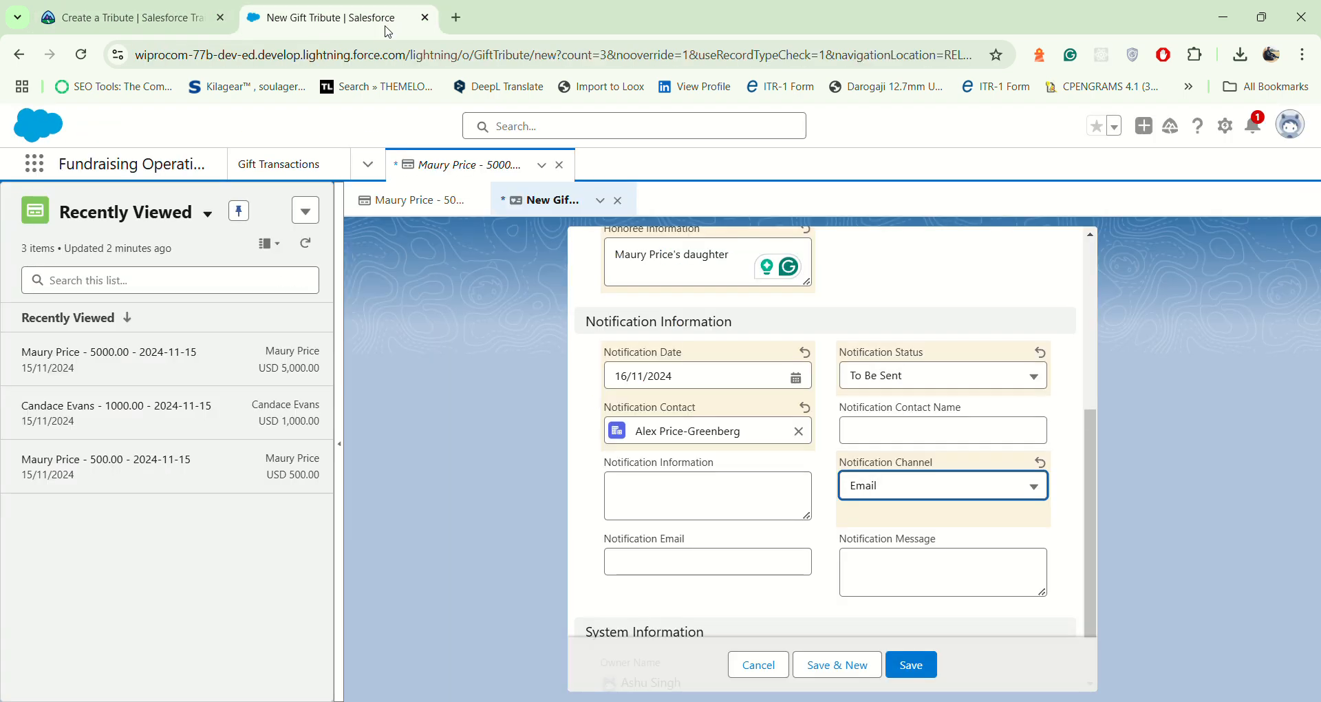
click(982, 574)
key(ctrl+v)
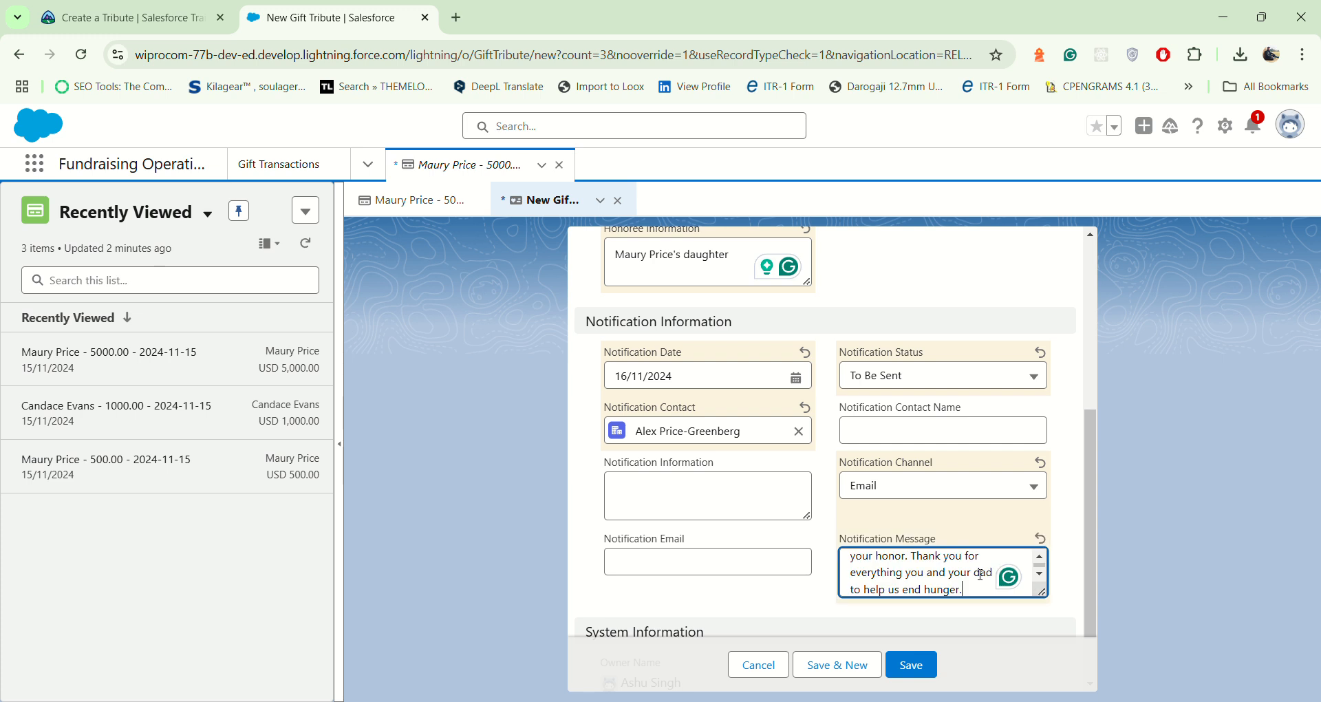
- Save the new gift tribute and review its honoree and notification details on the record page
scroll(902, 437, down, 1)
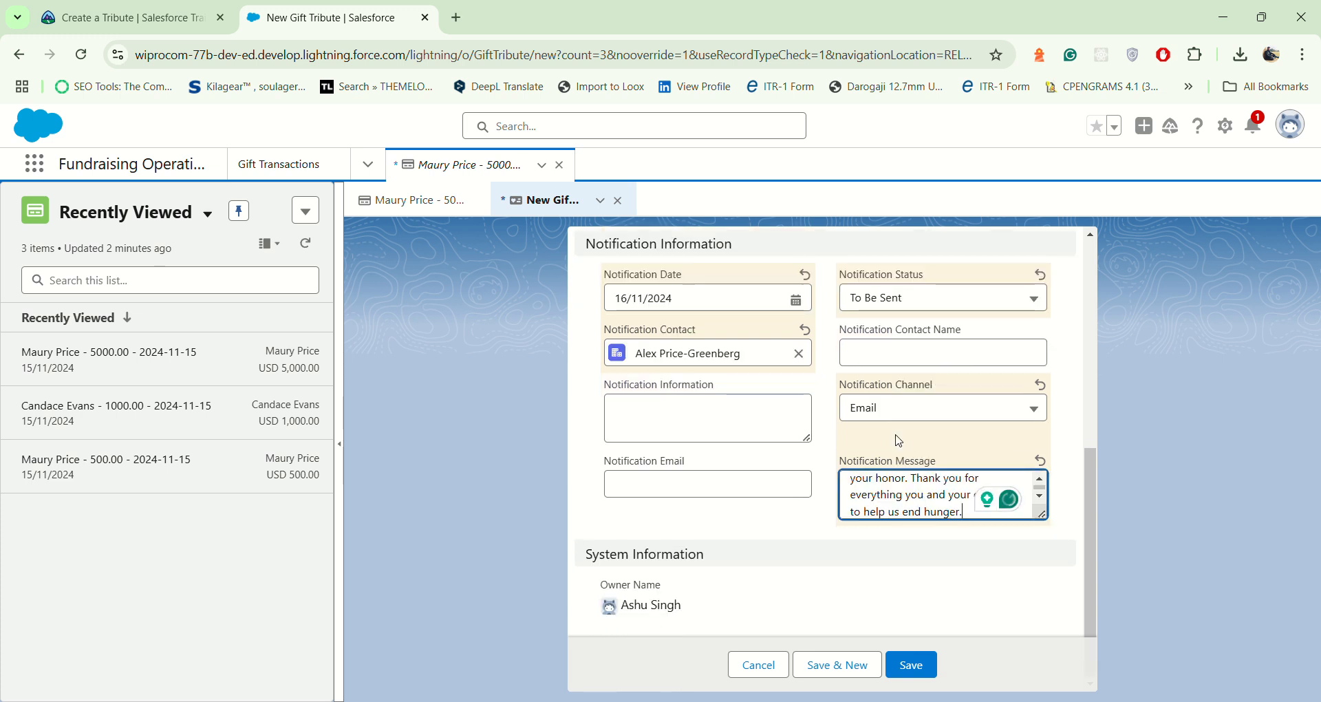
click(915, 678)
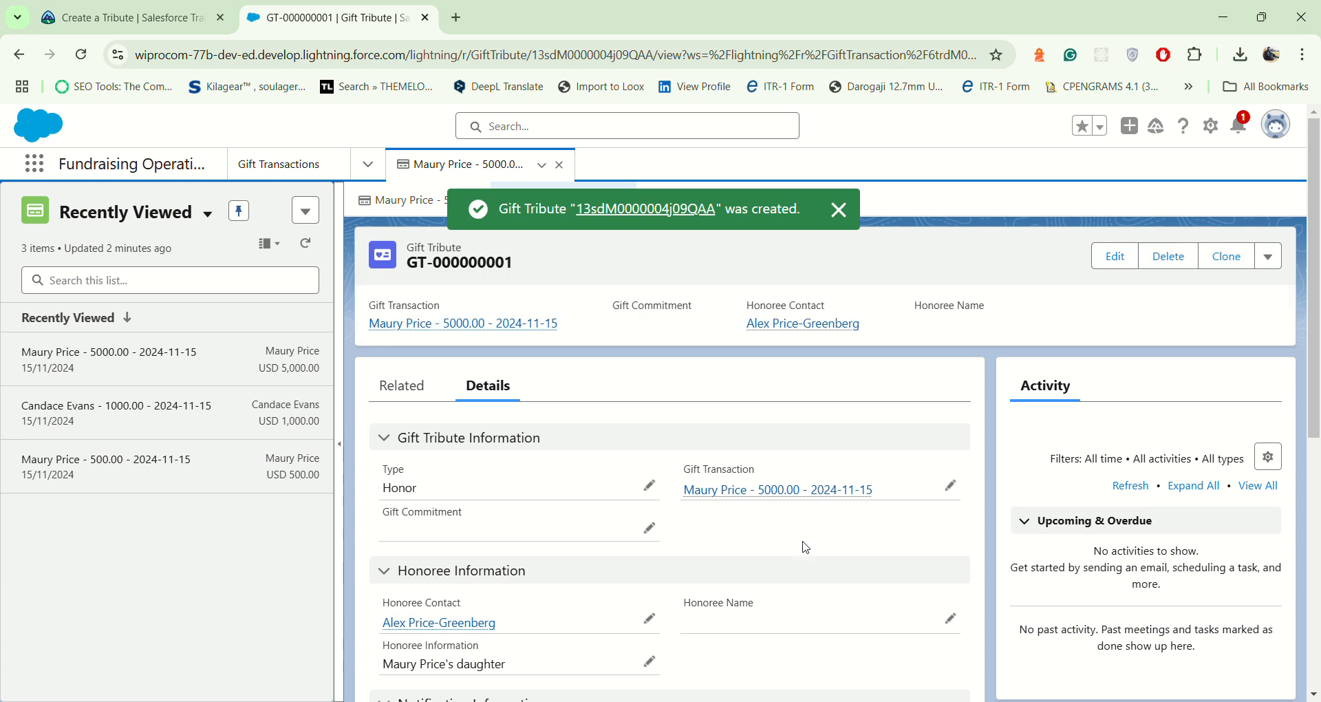
scroll(755, 518, down, 7)
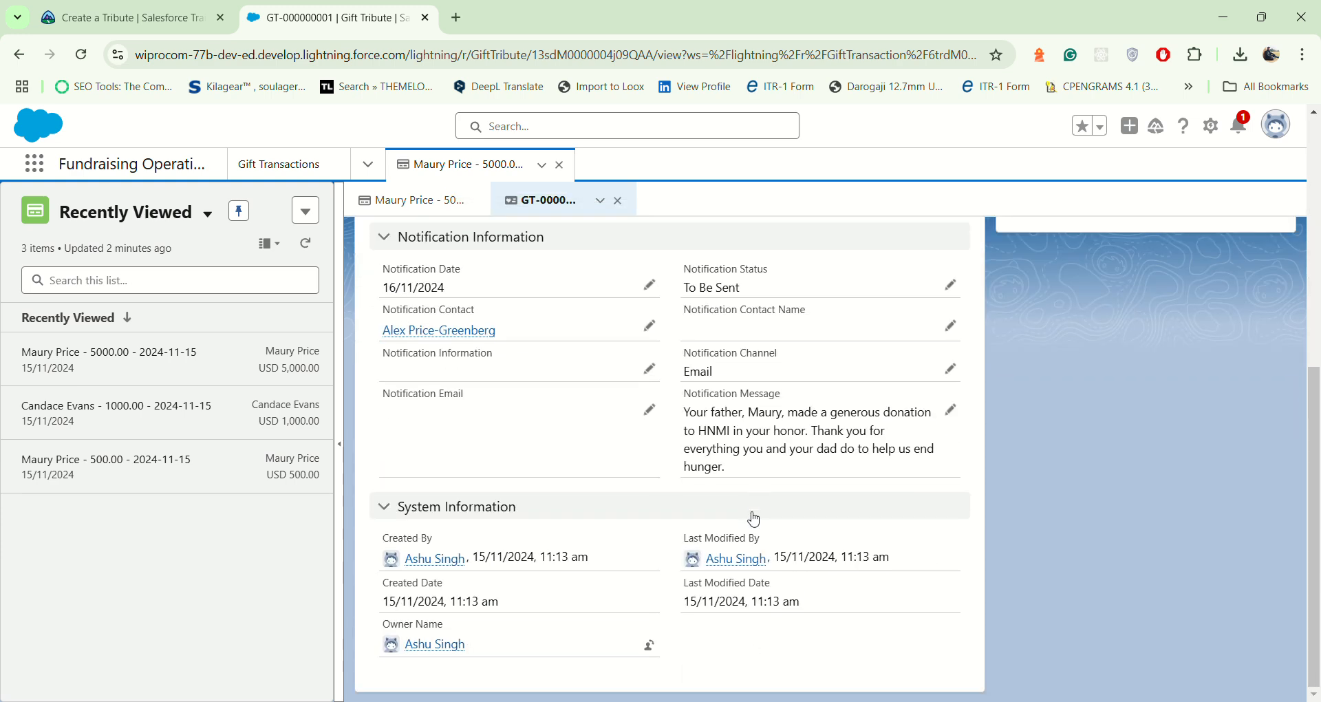
scroll(752, 520, up, 8)
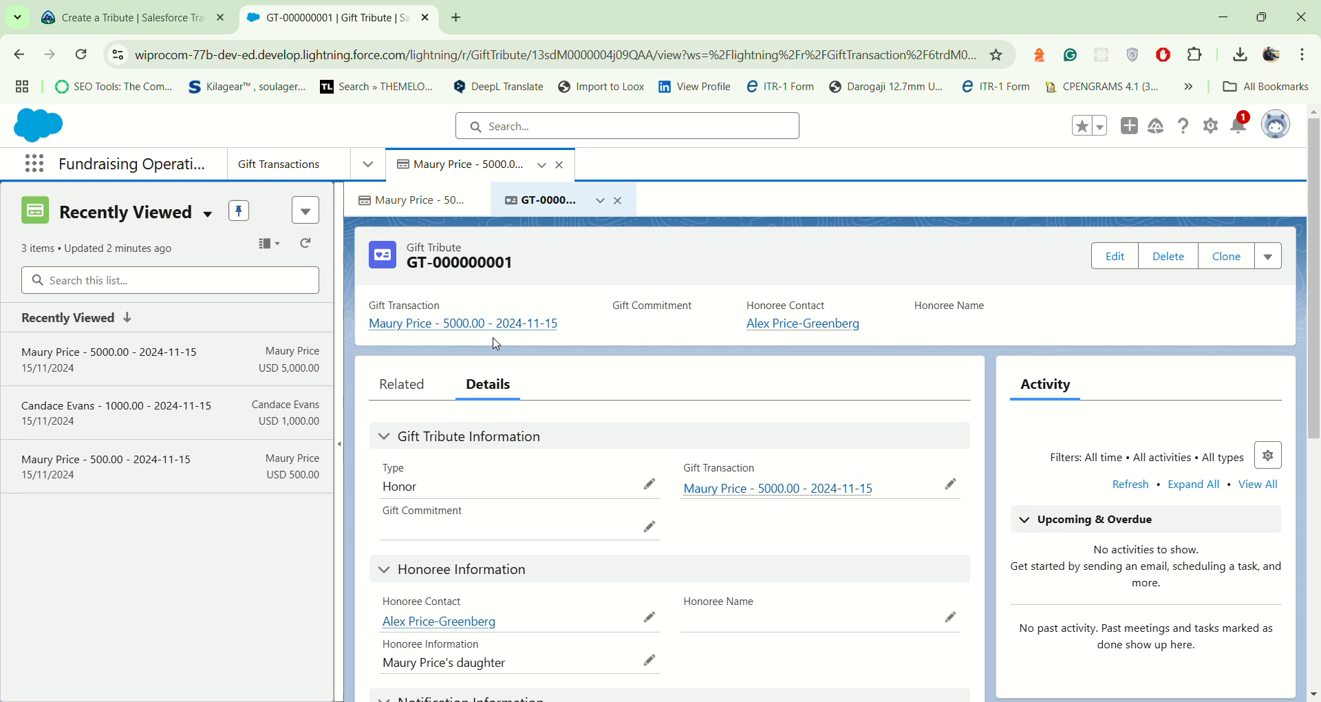
- Switch to the Trailhead Create a Tribute page and submit the challenge for checking to earn 500 points
click(134, 15)
scroll(485, 540, down, 2)
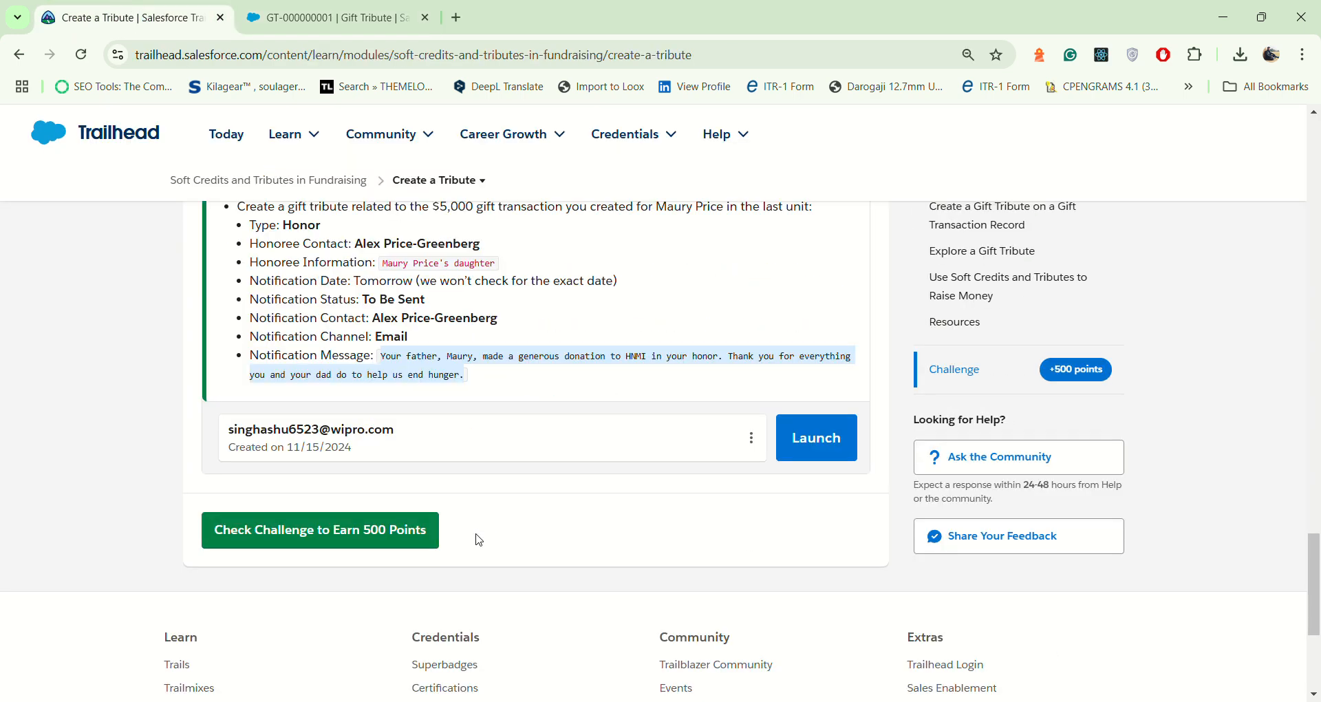
click(391, 531)
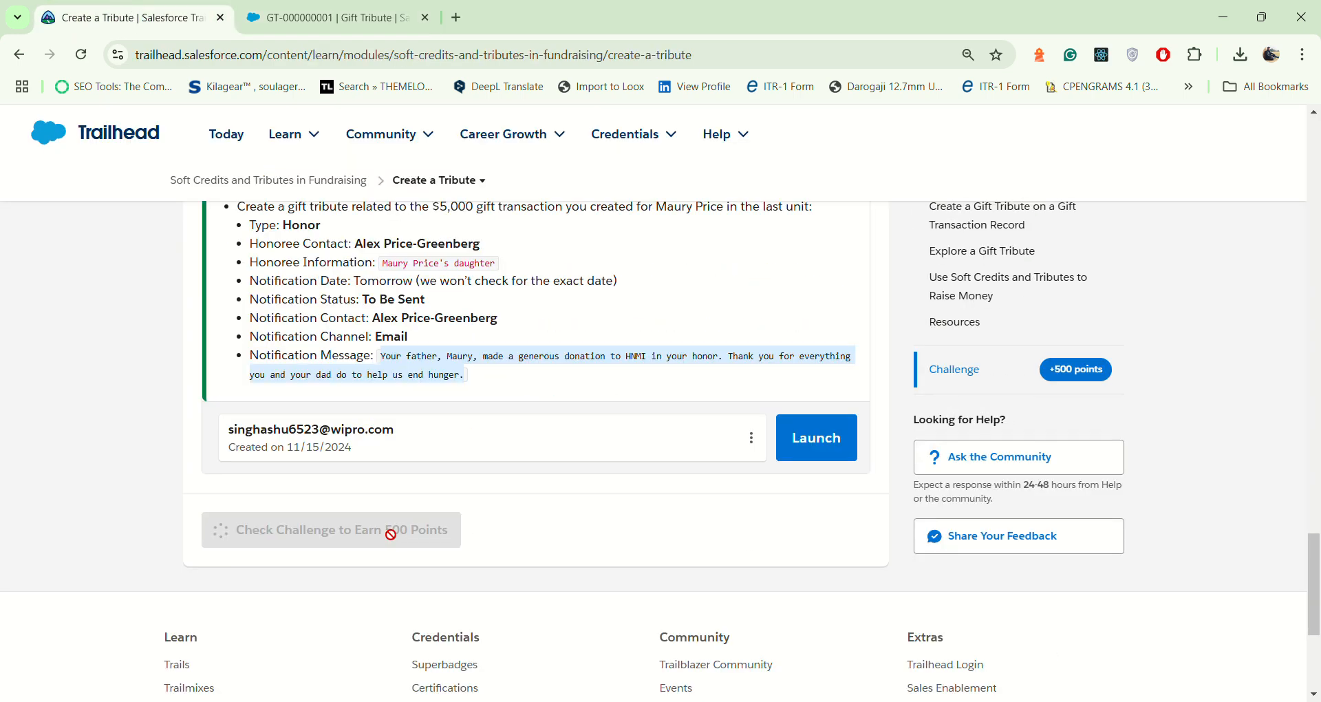